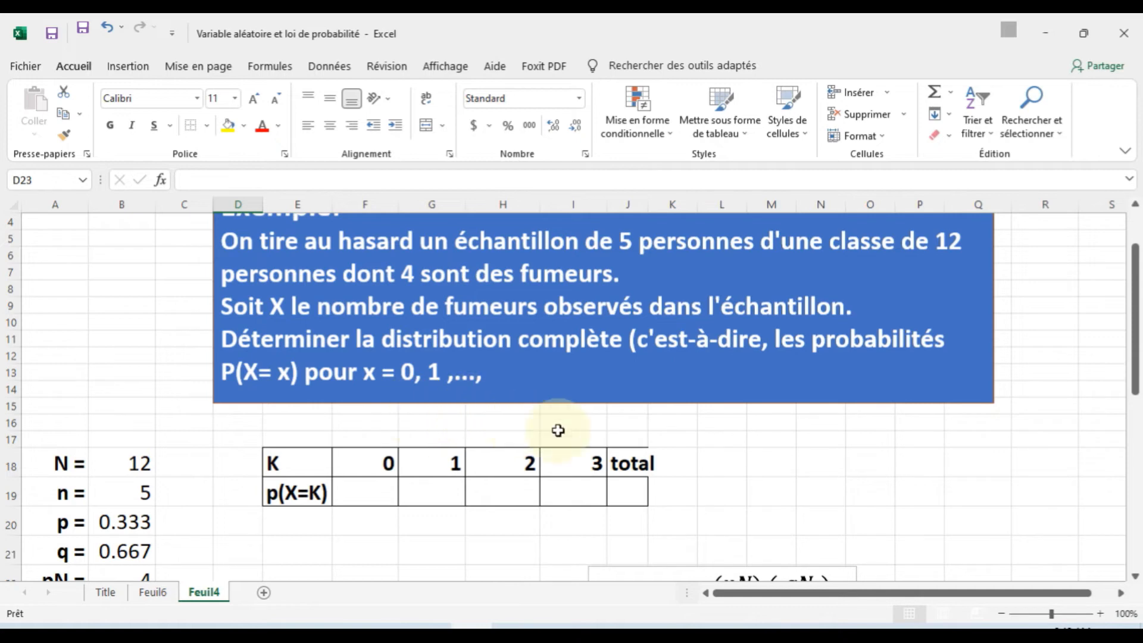
# - Review the smokers sampling exercise, its parameters N, n, p, q, pN and qN, and the empty distribution table
pyautogui.scroll(-2, 678, 408)
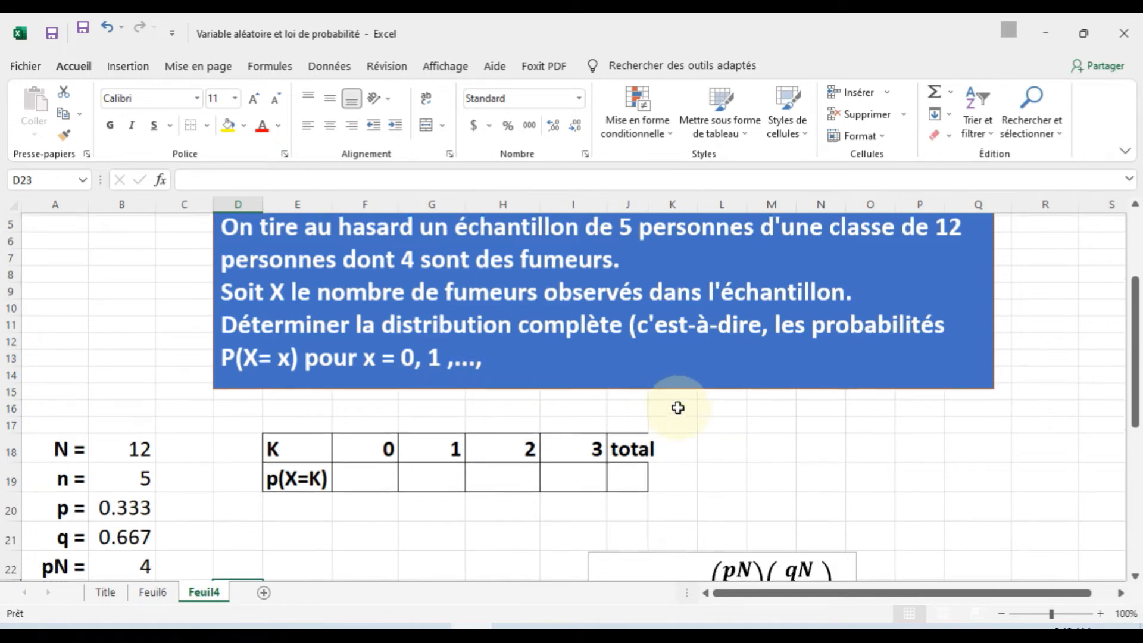
pyautogui.click(318, 442)
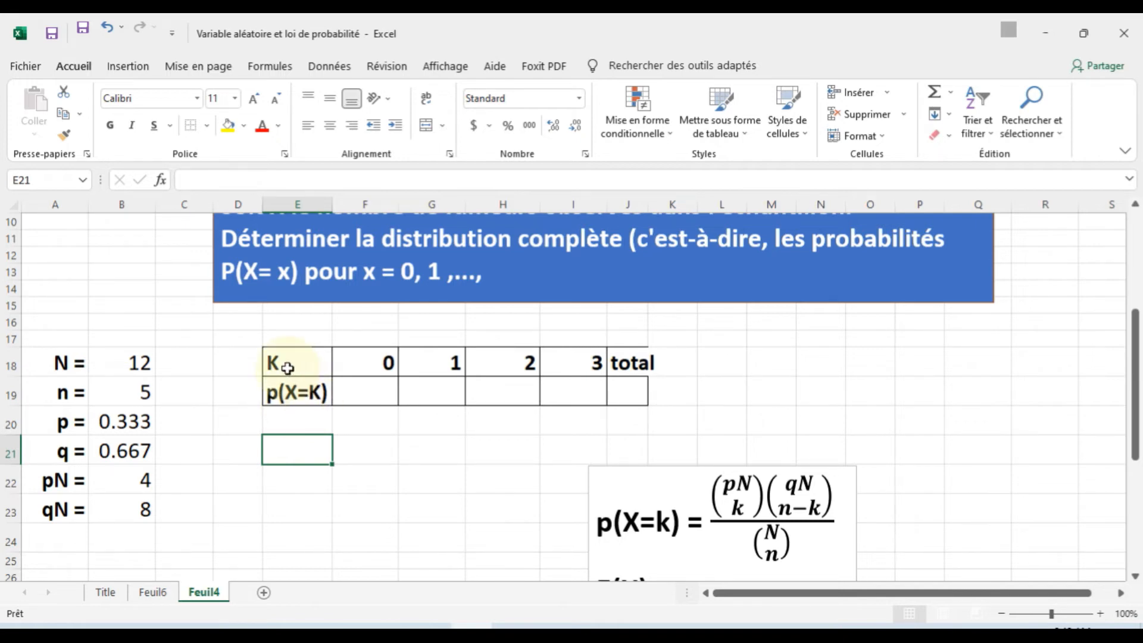
pyautogui.scroll(1, 446, 314)
pyautogui.scroll(-1, 458, 406)
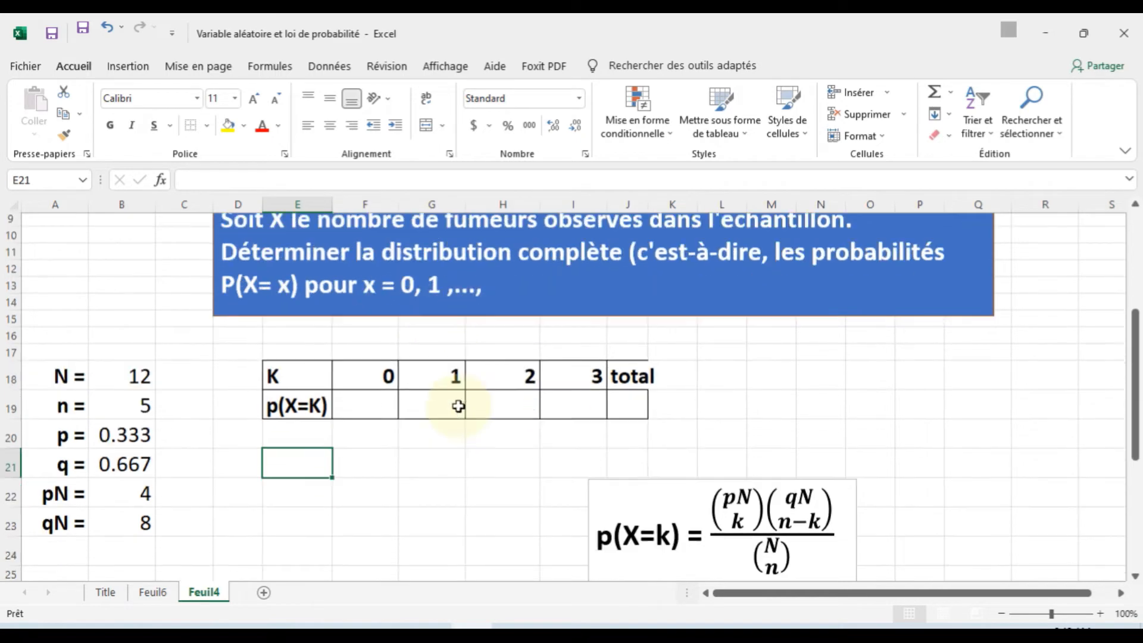
pyautogui.scroll(-1, 458, 406)
pyautogui.scroll(1, 403, 365)
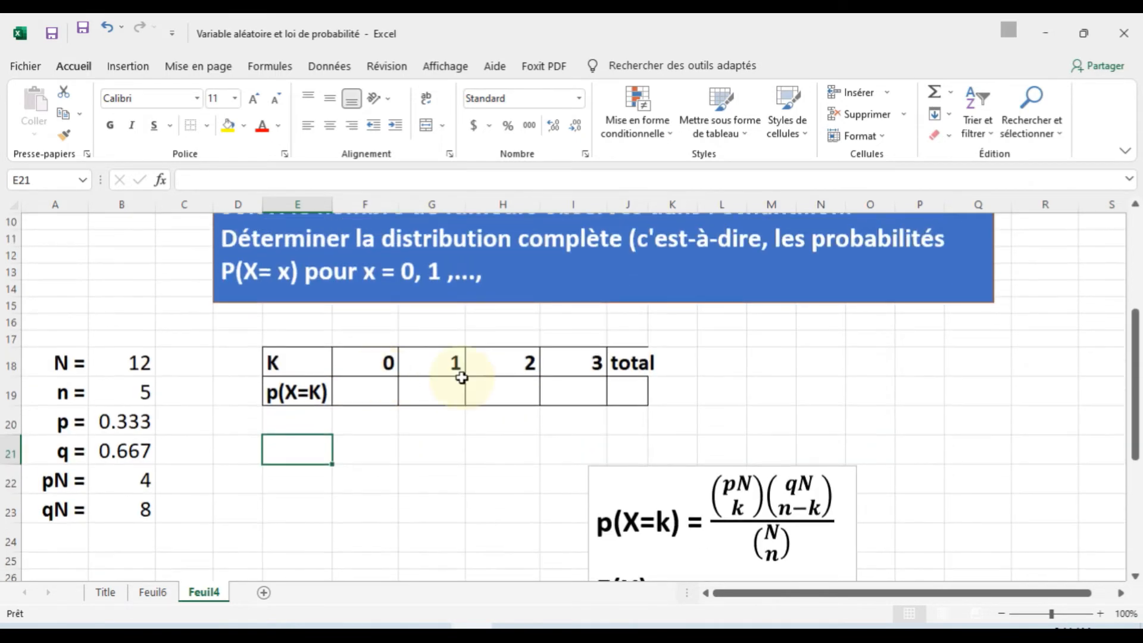
pyautogui.scroll(1, 473, 379)
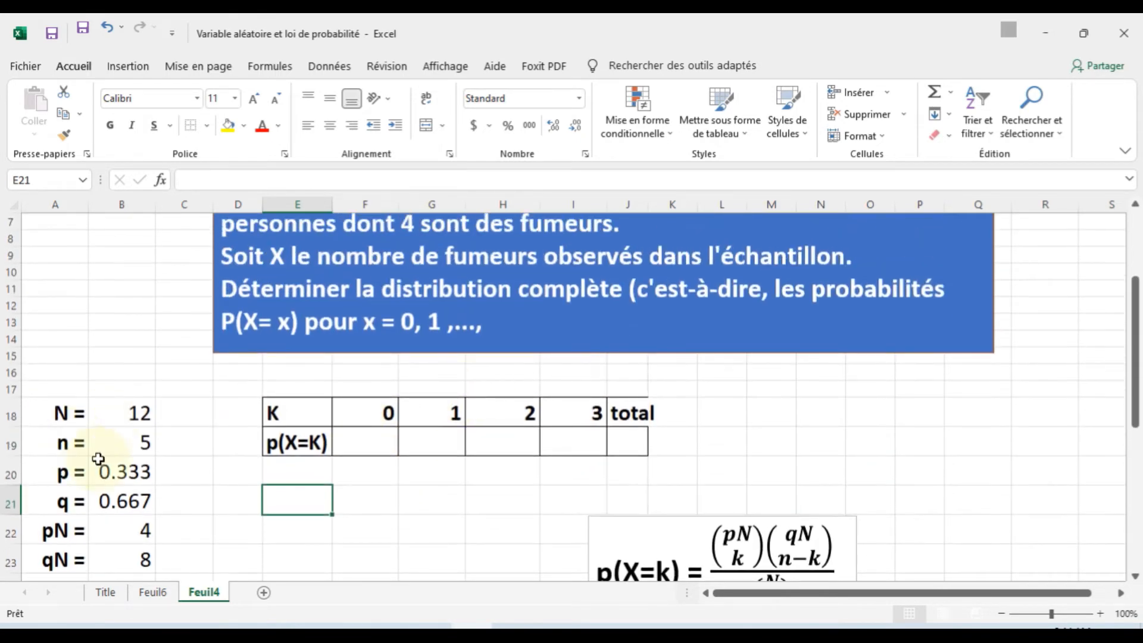
pyautogui.scroll(1, 503, 490)
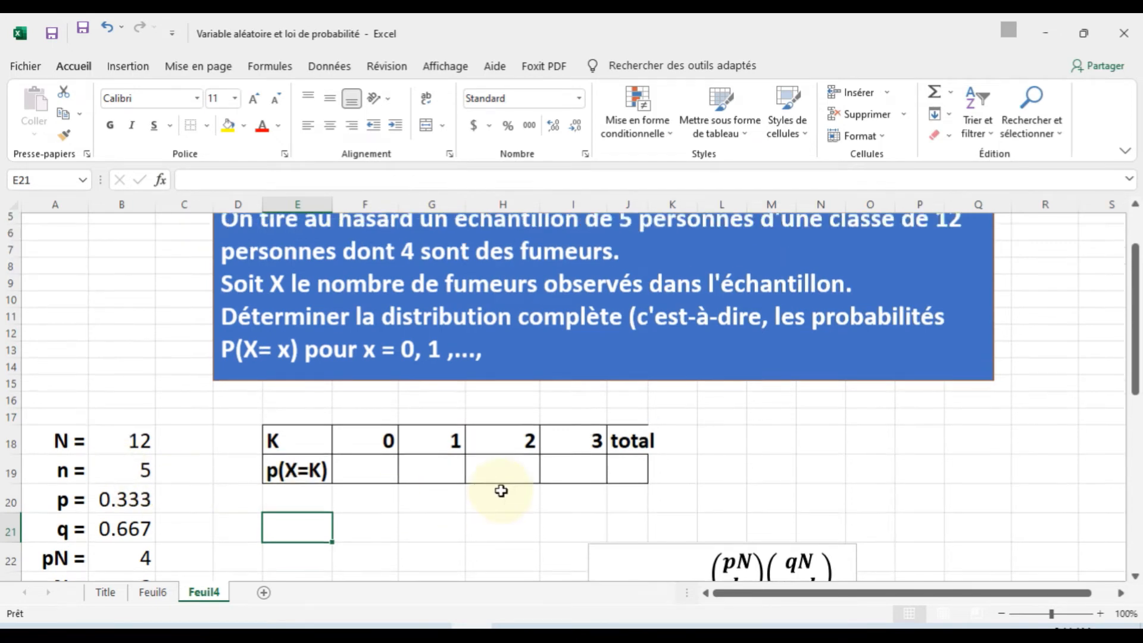
pyautogui.scroll(-2, 503, 491)
pyautogui.scroll(1, 504, 492)
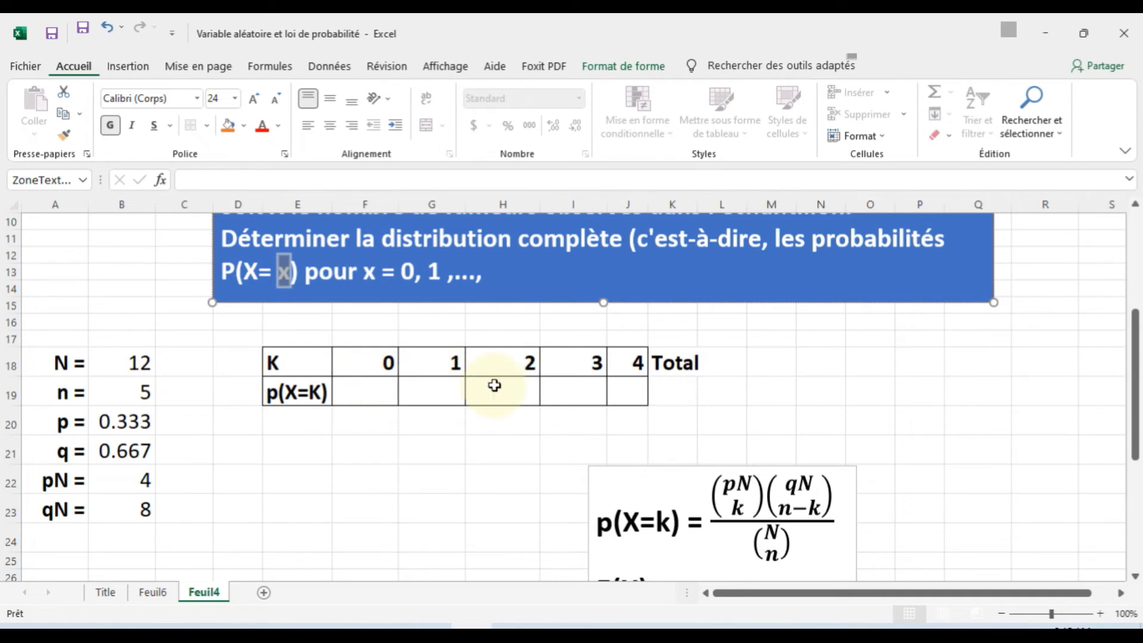
# - Examine the p(X=k) hypergeometric probability formula in the text box below the distribution table
pyautogui.click(484, 480)
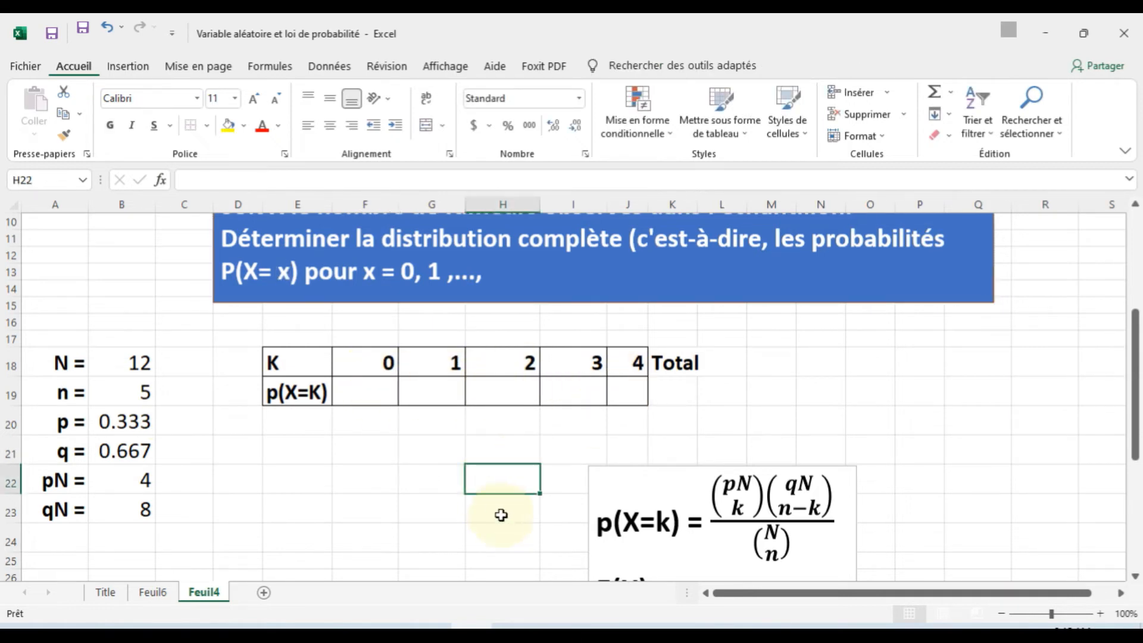
pyautogui.scroll(-2, 503, 516)
pyautogui.scroll(-1, 502, 516)
pyautogui.scroll(2, 656, 508)
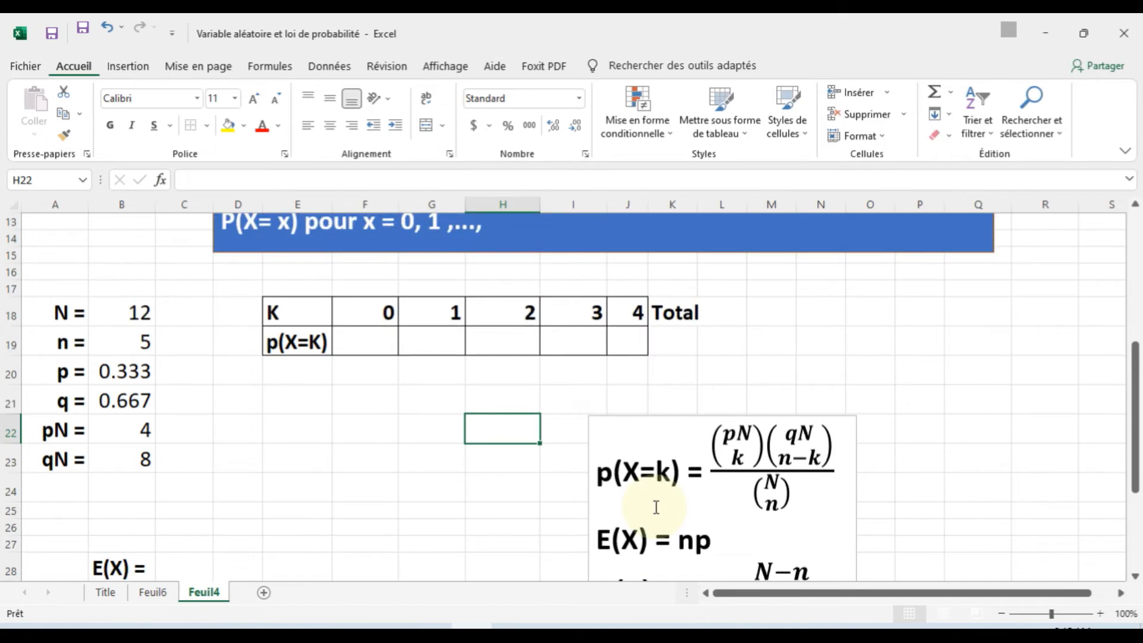
pyautogui.click(761, 476)
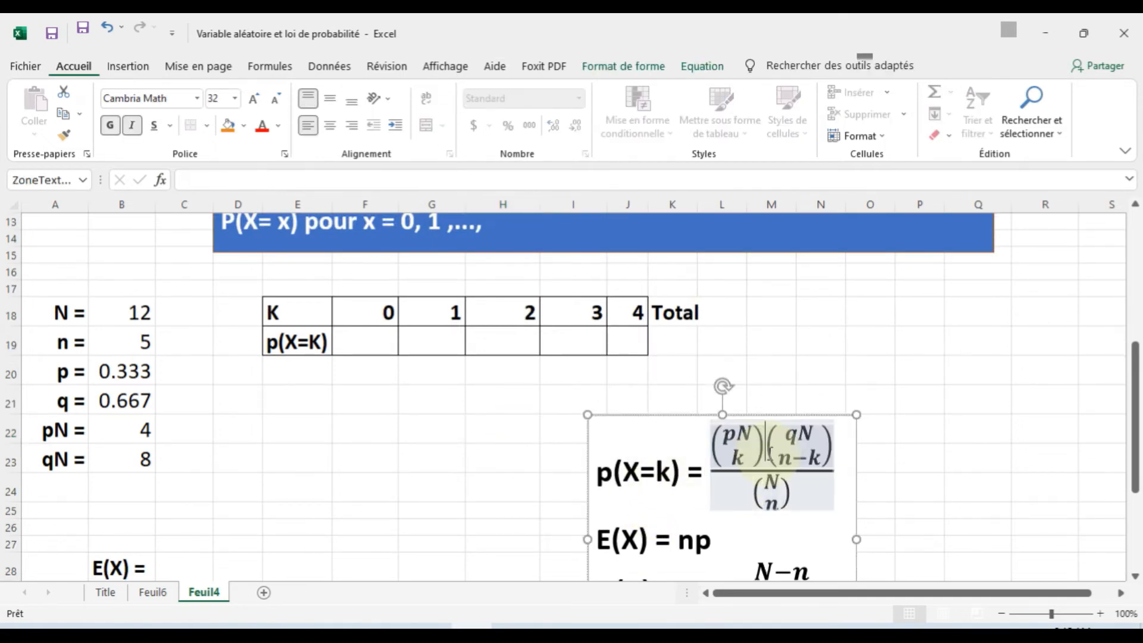
pyautogui.click(732, 476)
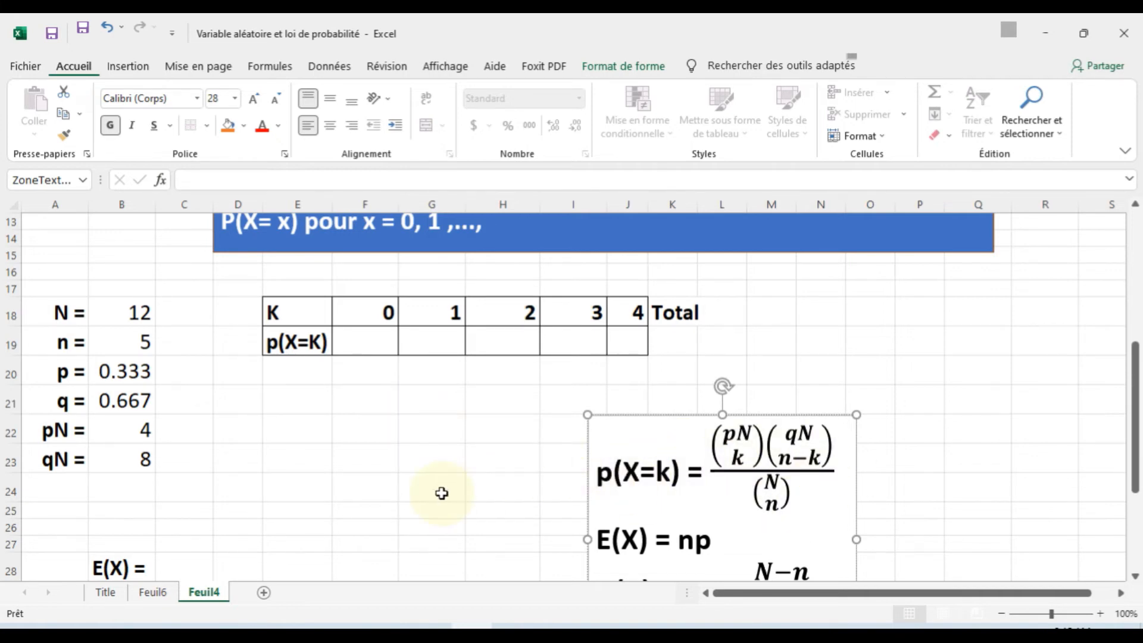
# - Start a LOI.HYPERGEOMETRIQUE.N formula in F19 with the K value in F18 as the number of sample successes
pyautogui.click(364, 343)
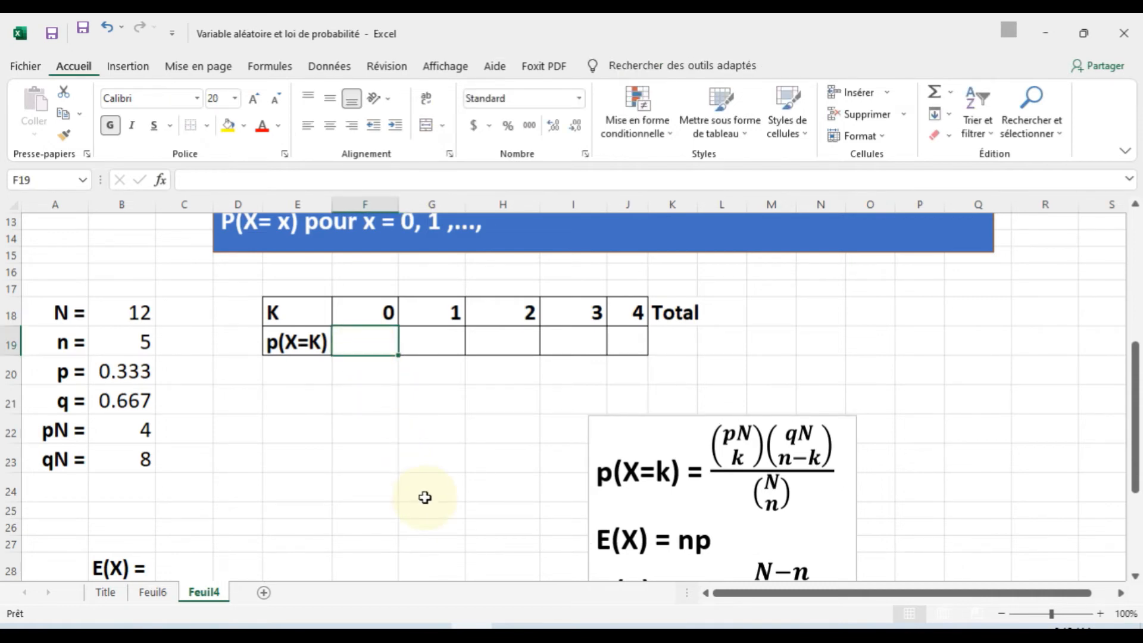
pyautogui.write('=')
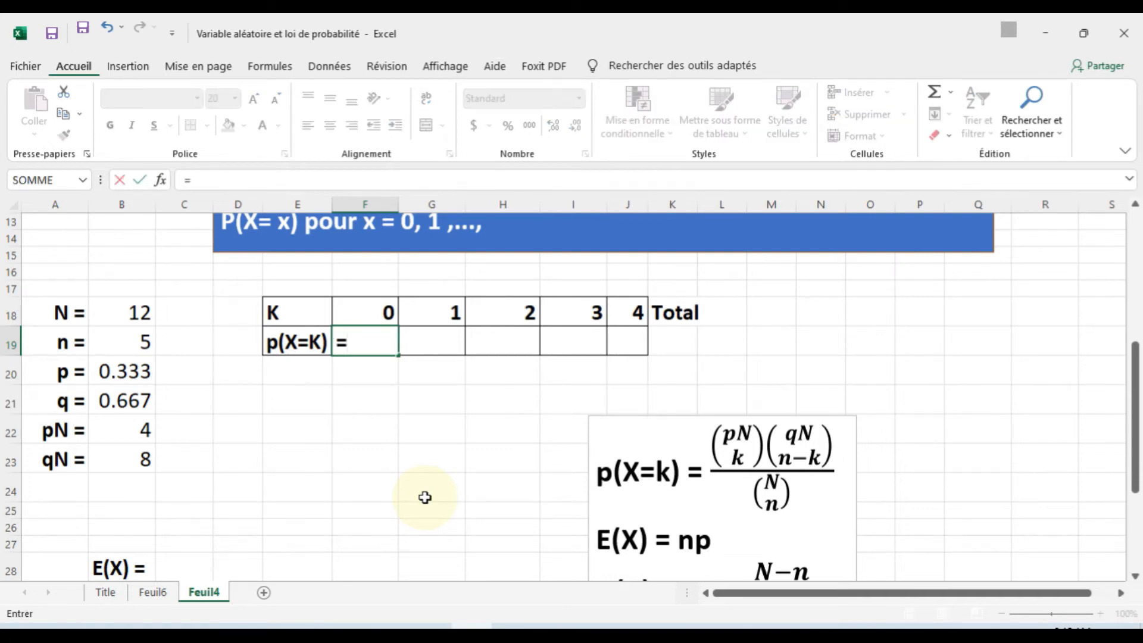
pyautogui.write('loi')
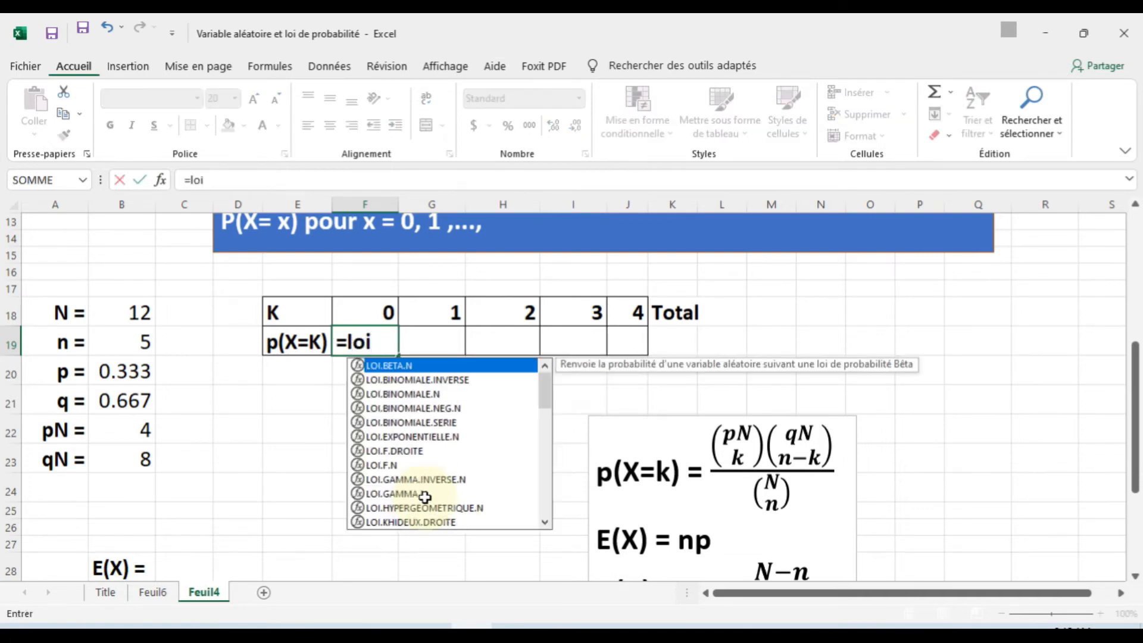
pyautogui.write('.h')
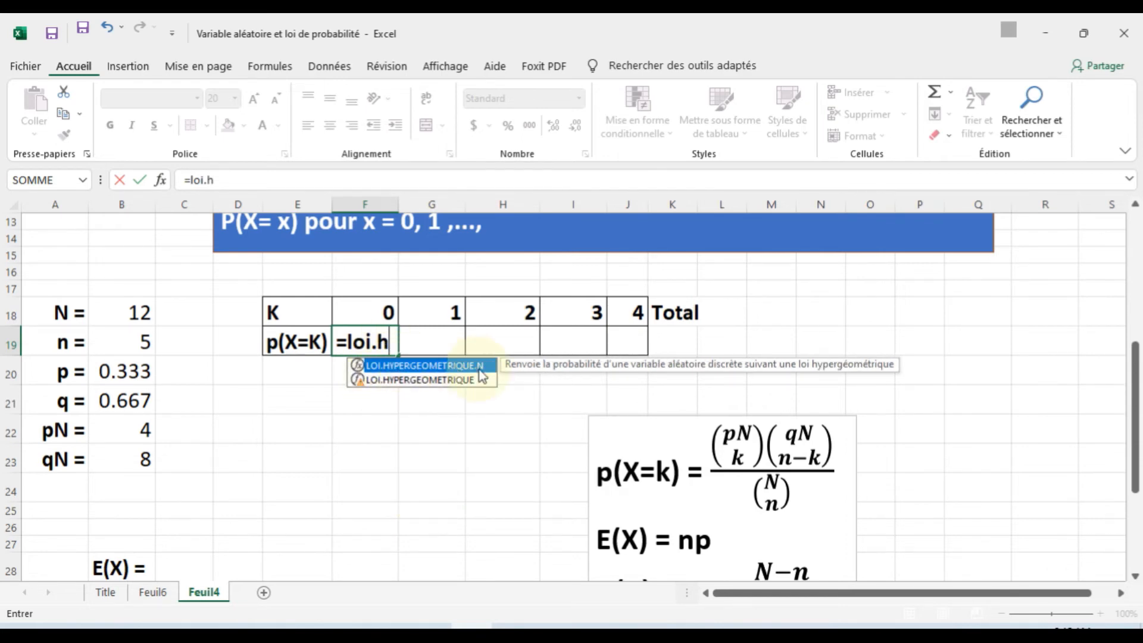
pyautogui.doubleClick(417, 368)
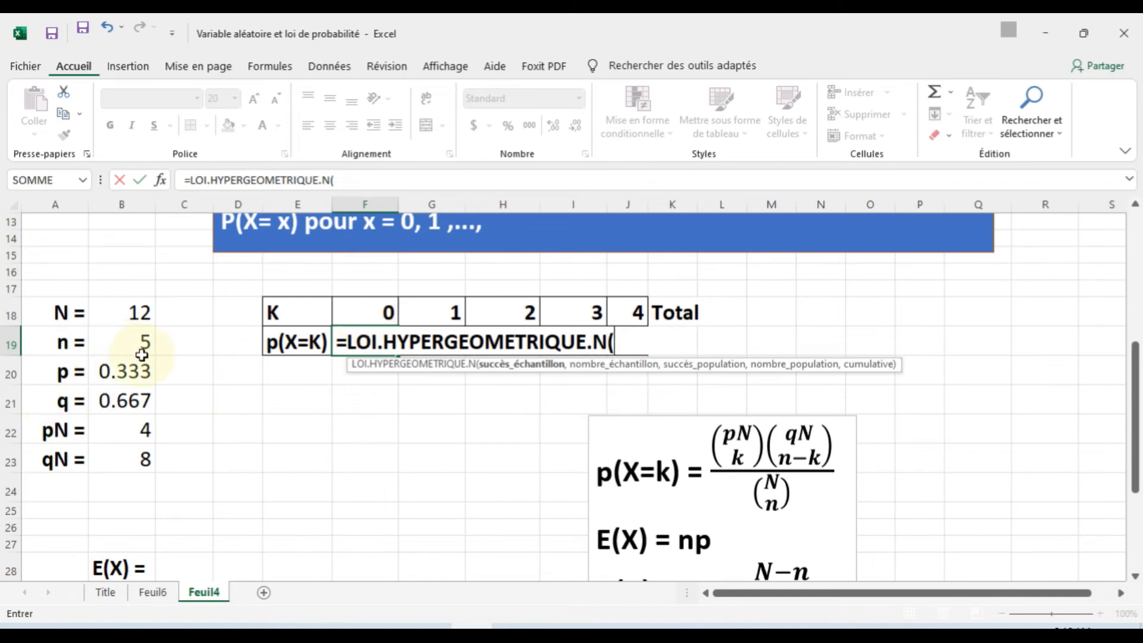
pyautogui.click(380, 313)
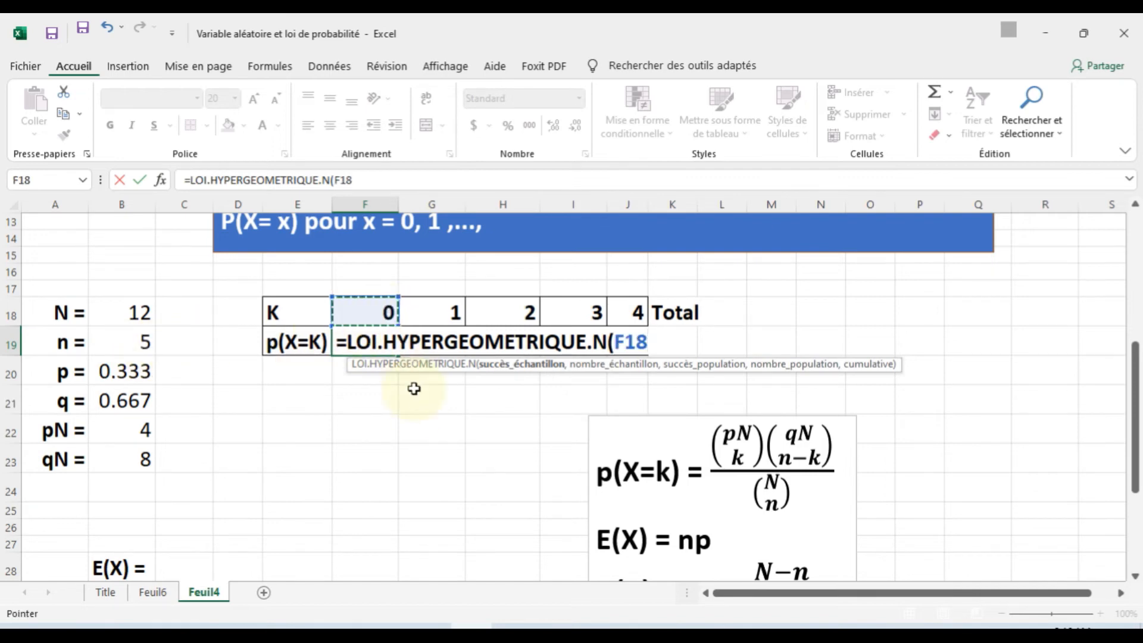
# - Add the sample size $B$19, population successes $B$22 and population size $B$18 as absolute references to the F19 formula
pyautogui.write(',')
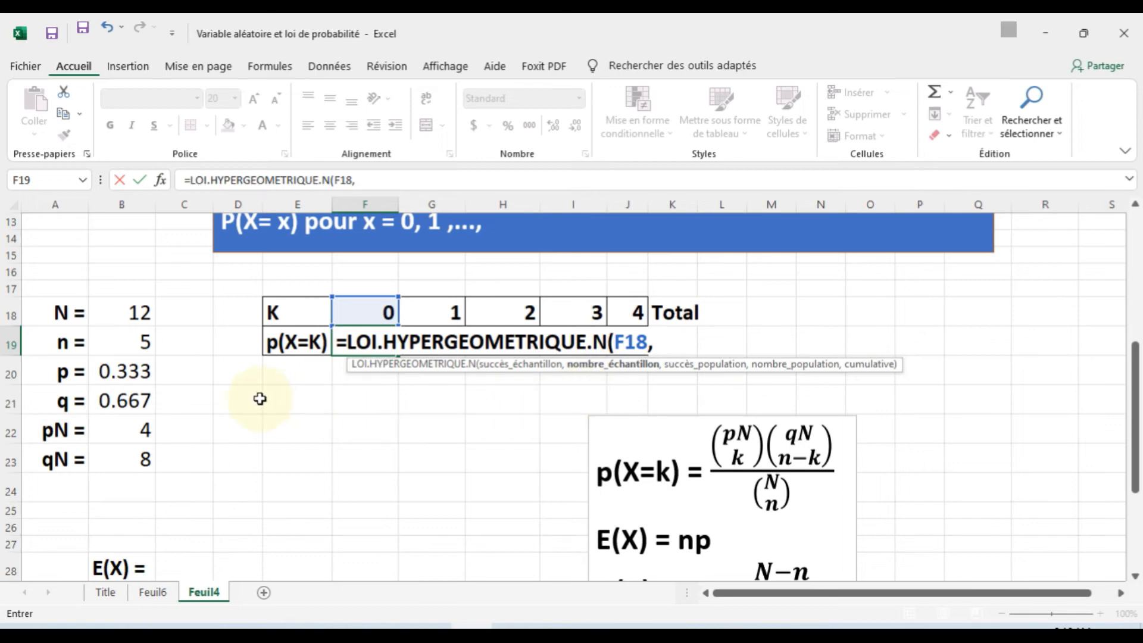
pyautogui.click(132, 345)
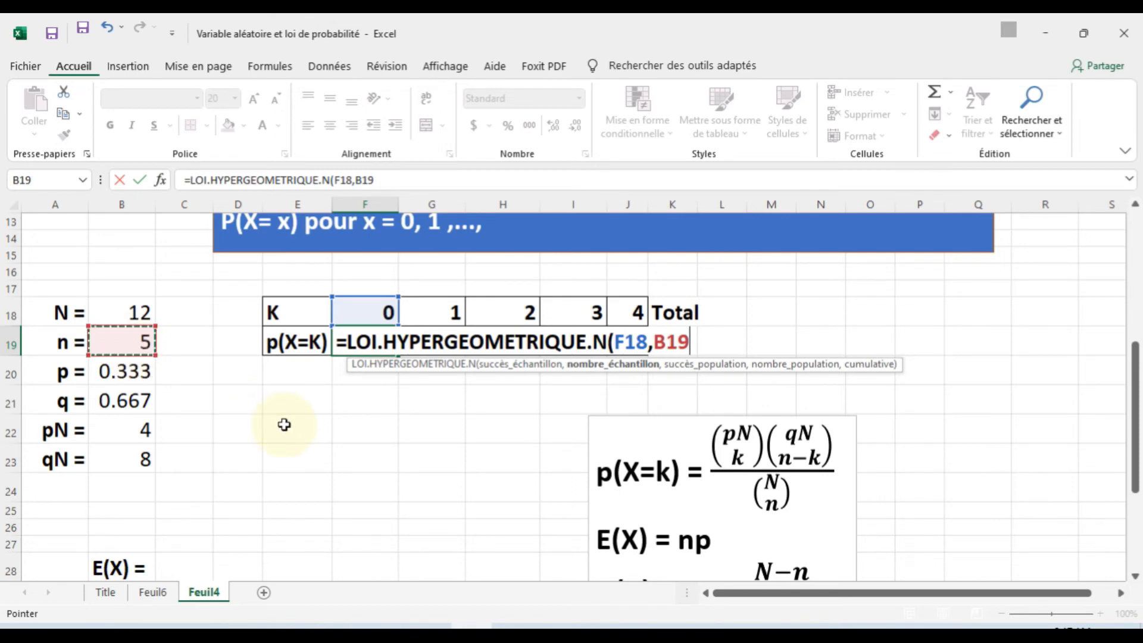
pyautogui.press('F4')
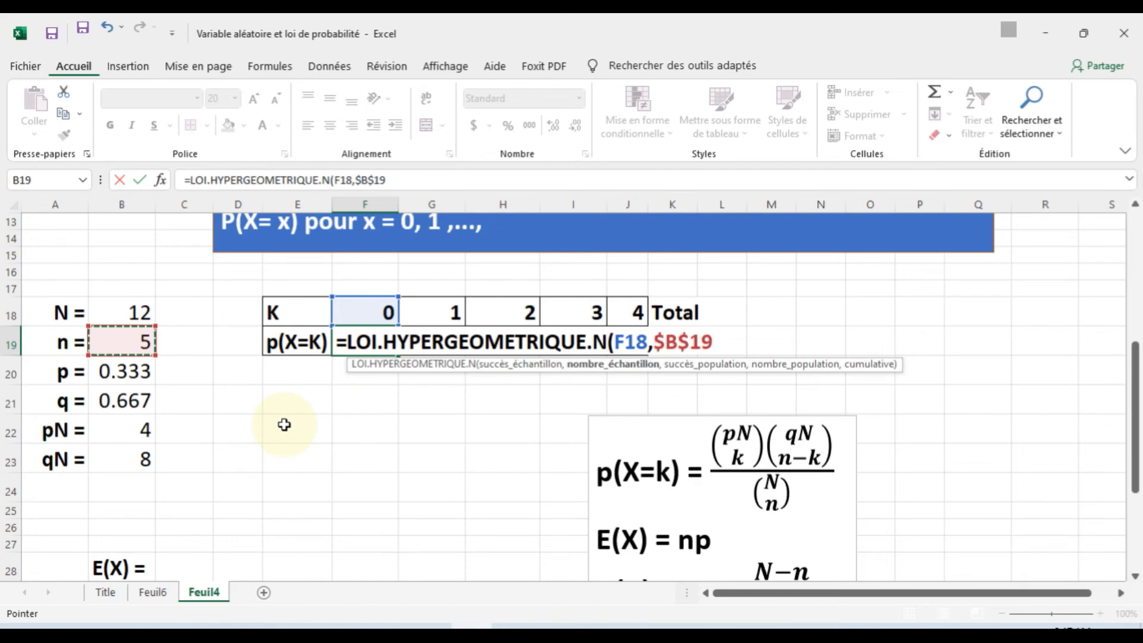
pyautogui.write(',')
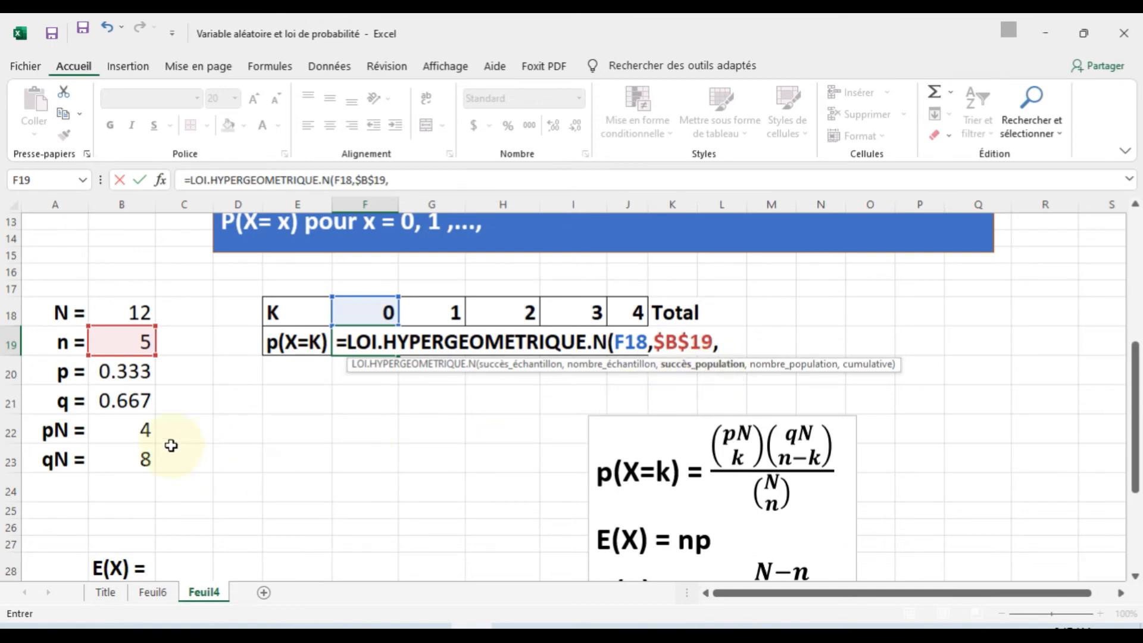
pyautogui.click(128, 431)
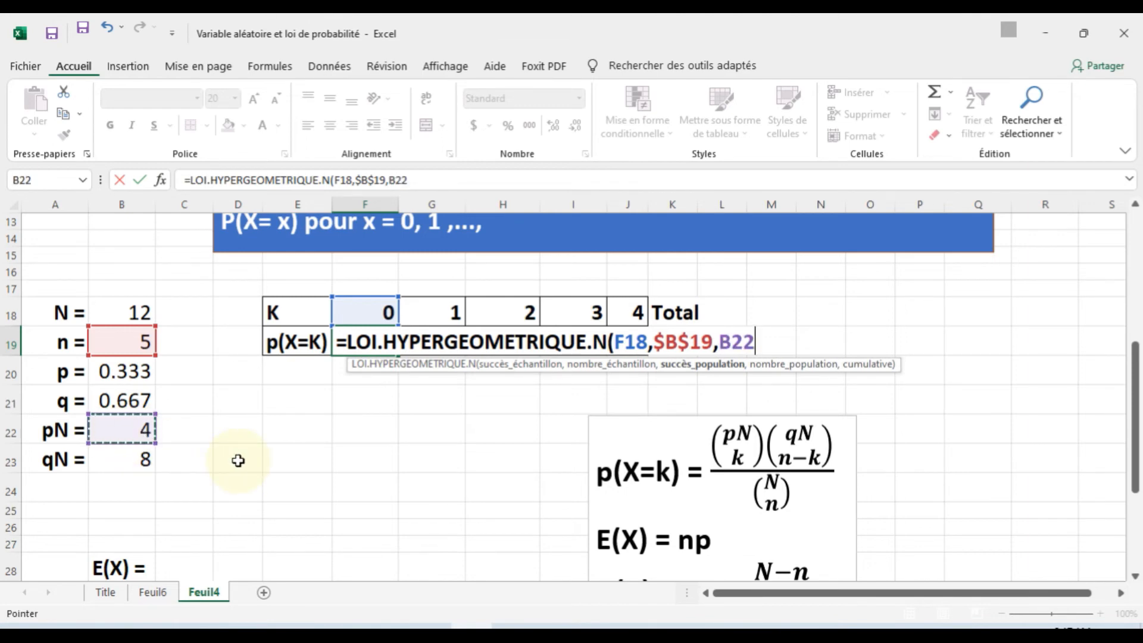
pyautogui.press('F4')
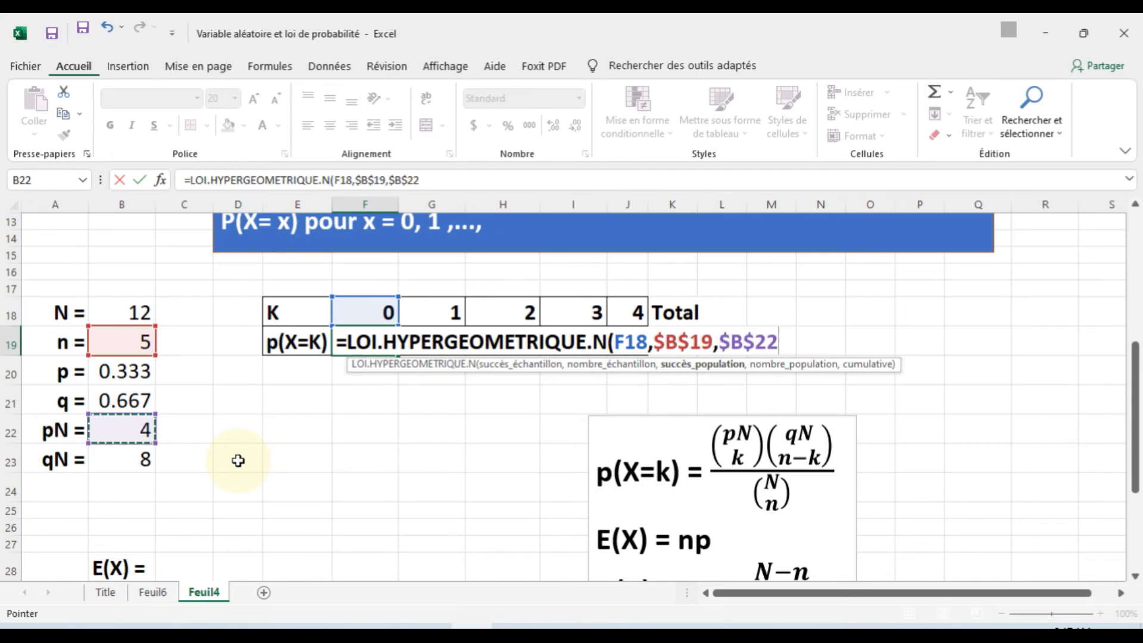
pyautogui.write(',')
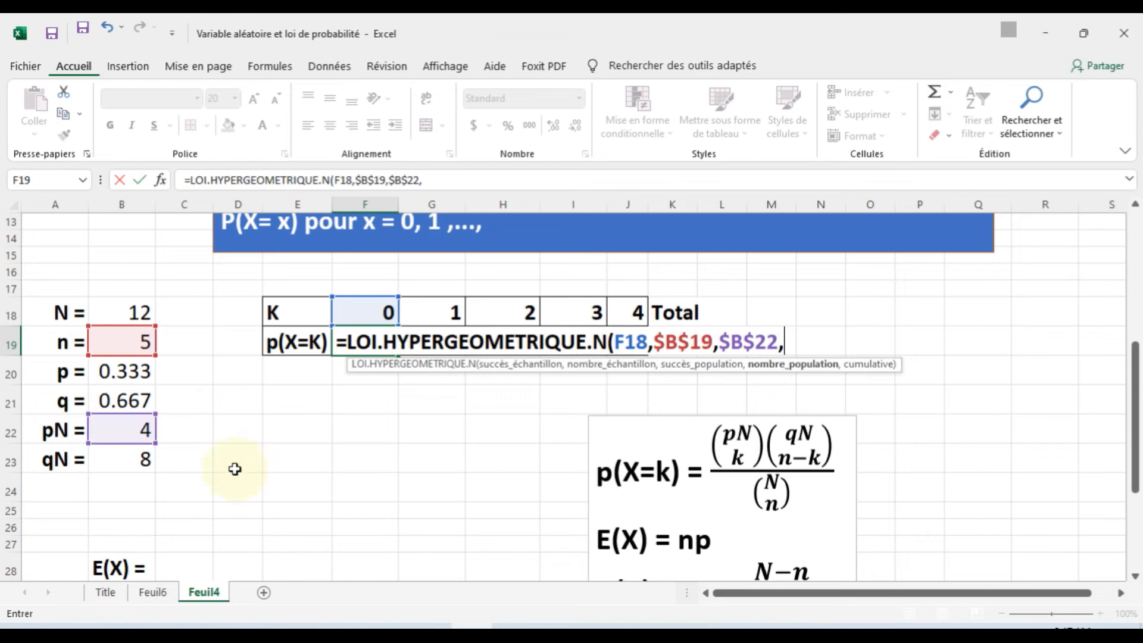
pyautogui.click(130, 317)
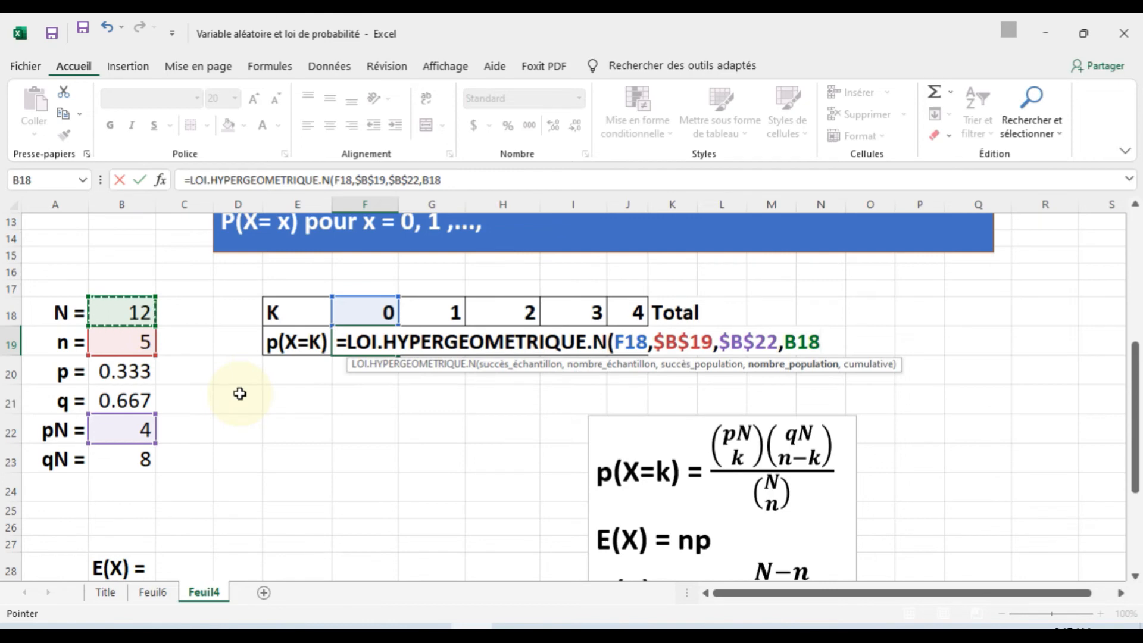
pyautogui.press('F4')
# - Set the cumulative argument to FAUX for the probability mass function and complete the F19 formula
pyautogui.write(',')
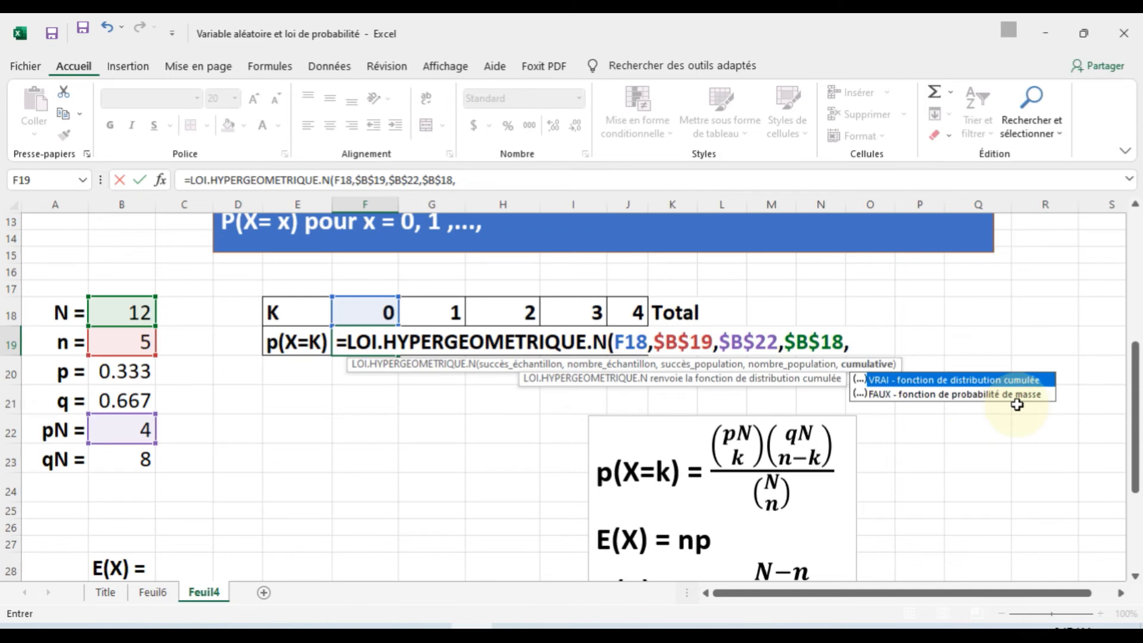
pyautogui.click(957, 395)
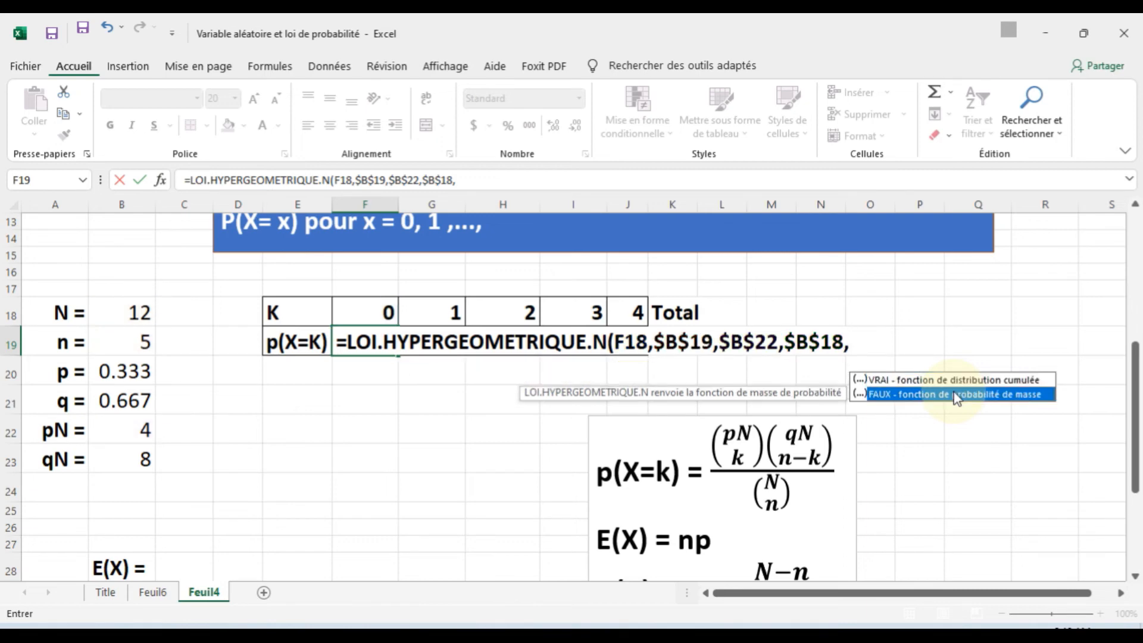
pyautogui.doubleClick(956, 395)
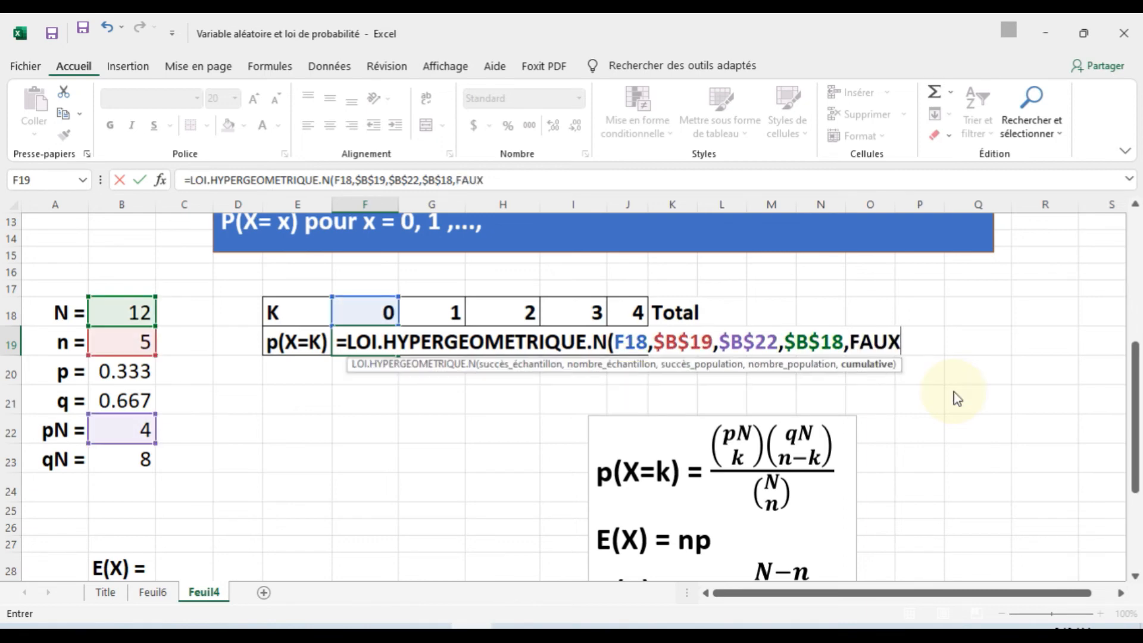
pyautogui.write(')')
pyautogui.press('Return')
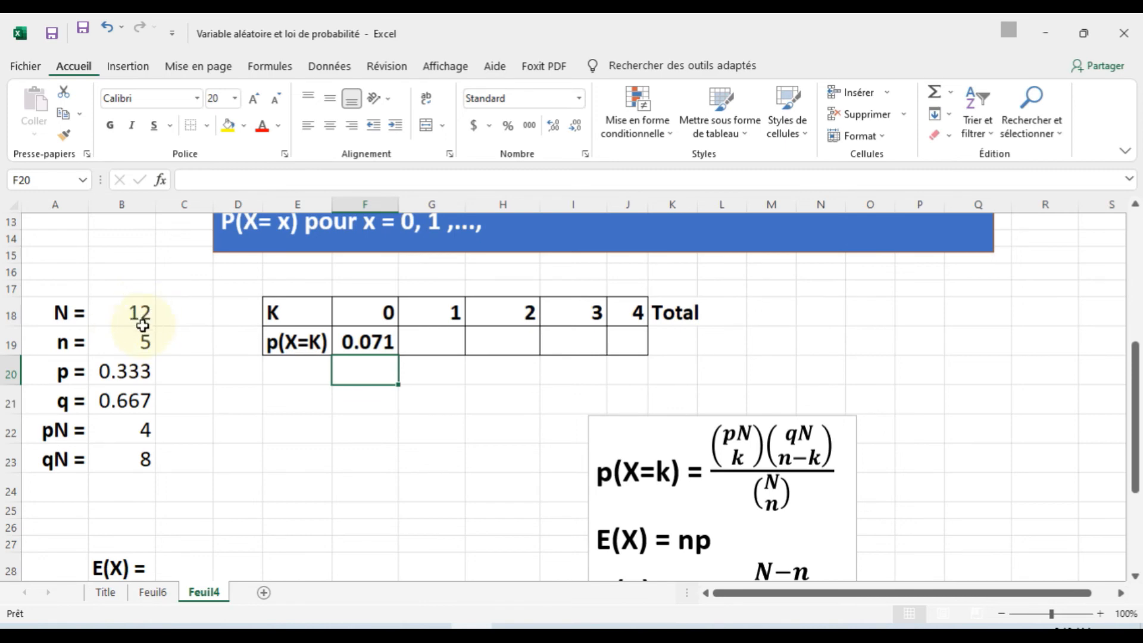
# - Copy the F19 probability formula across to J19 for K values 1 to 4
pyautogui.click(381, 344)
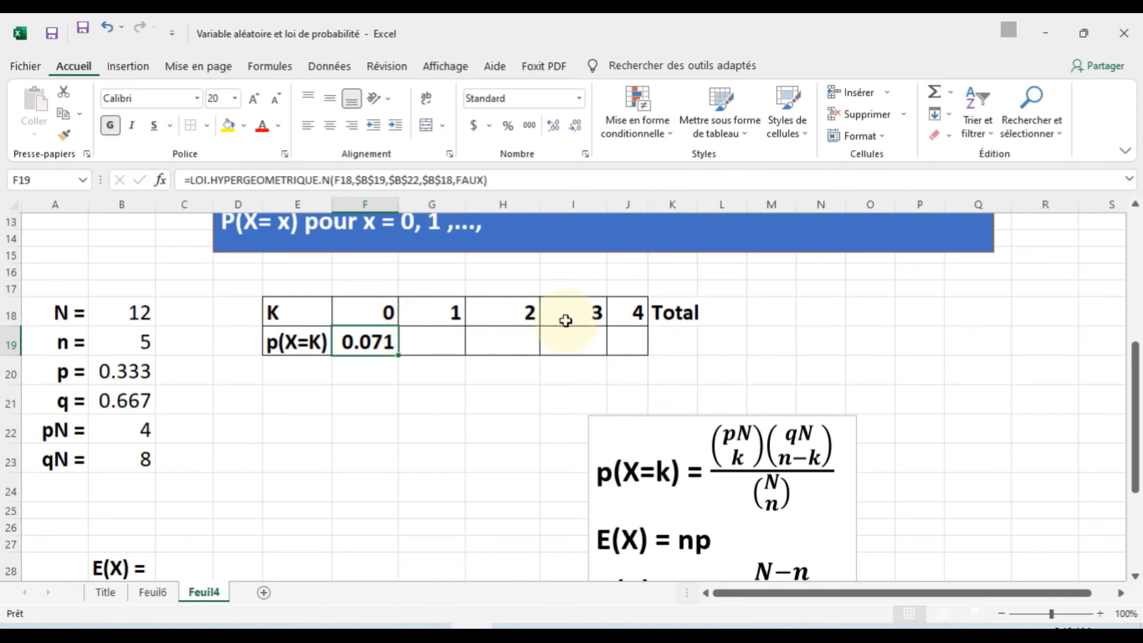
pyautogui.moveTo(397, 357); pyautogui.dragTo(633, 343)
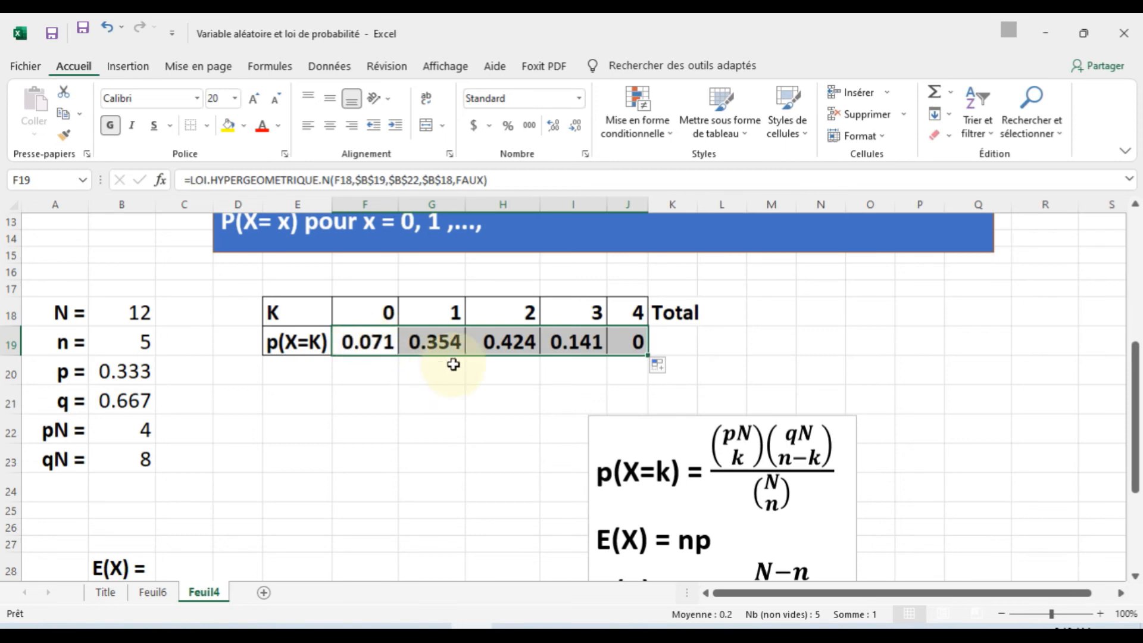
pyautogui.click(410, 390)
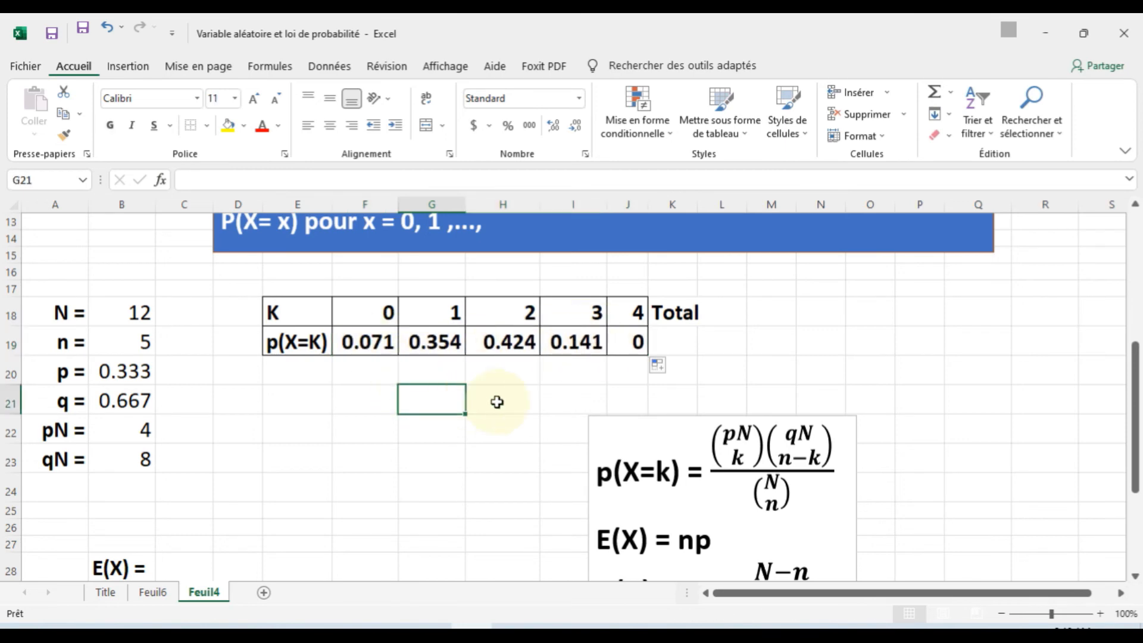
# - Total the probabilities F19:J19 in K19 under Total with the SOMME function
pyautogui.click(679, 344)
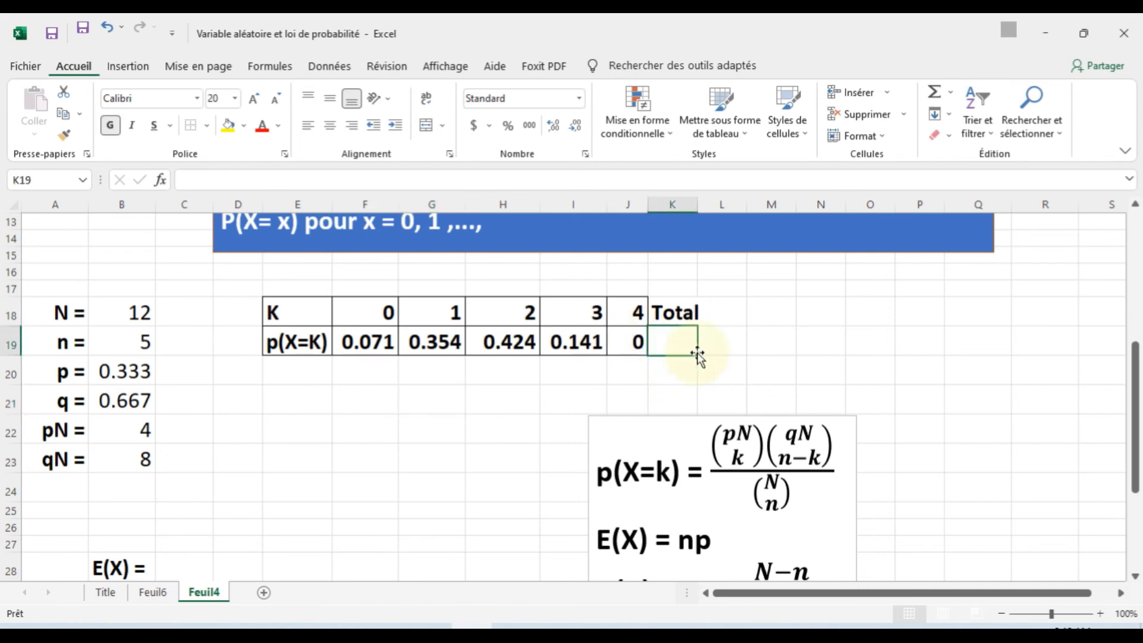
pyautogui.click(935, 93)
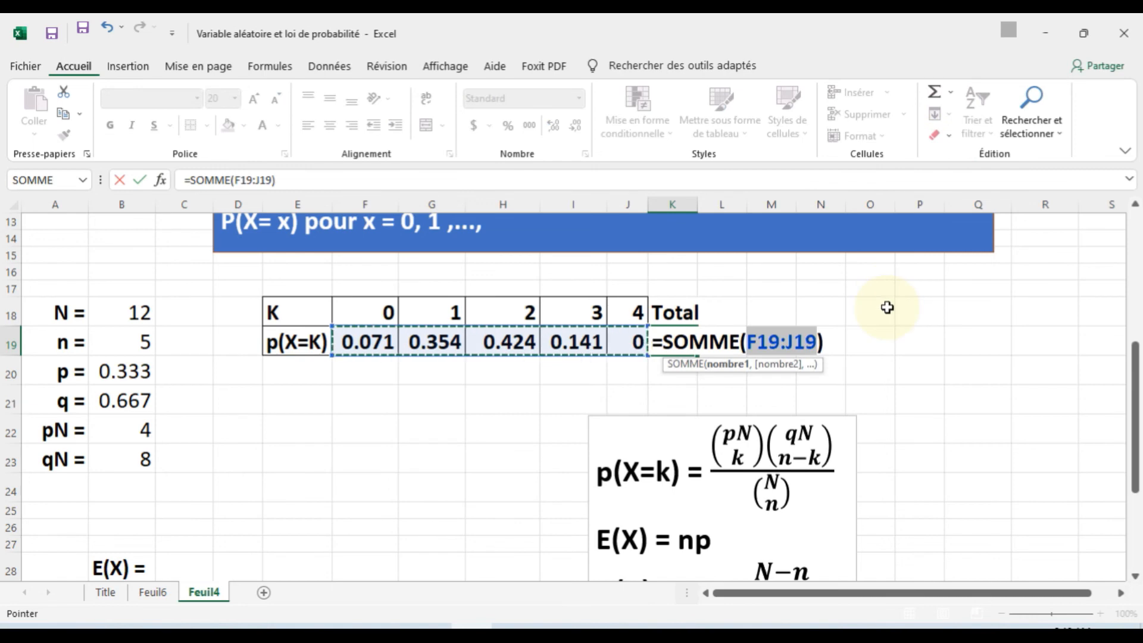
pyautogui.press('Return')
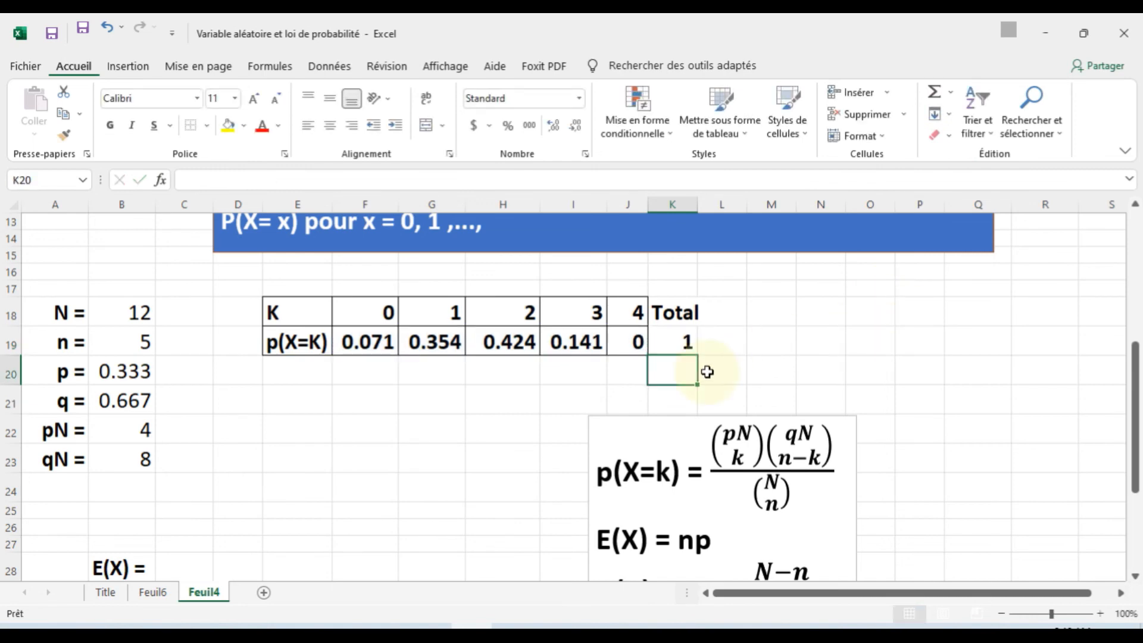
# - Widen columns J and K so that the K = 4 probability and the total have room for their decimals
pyautogui.click(602, 374)
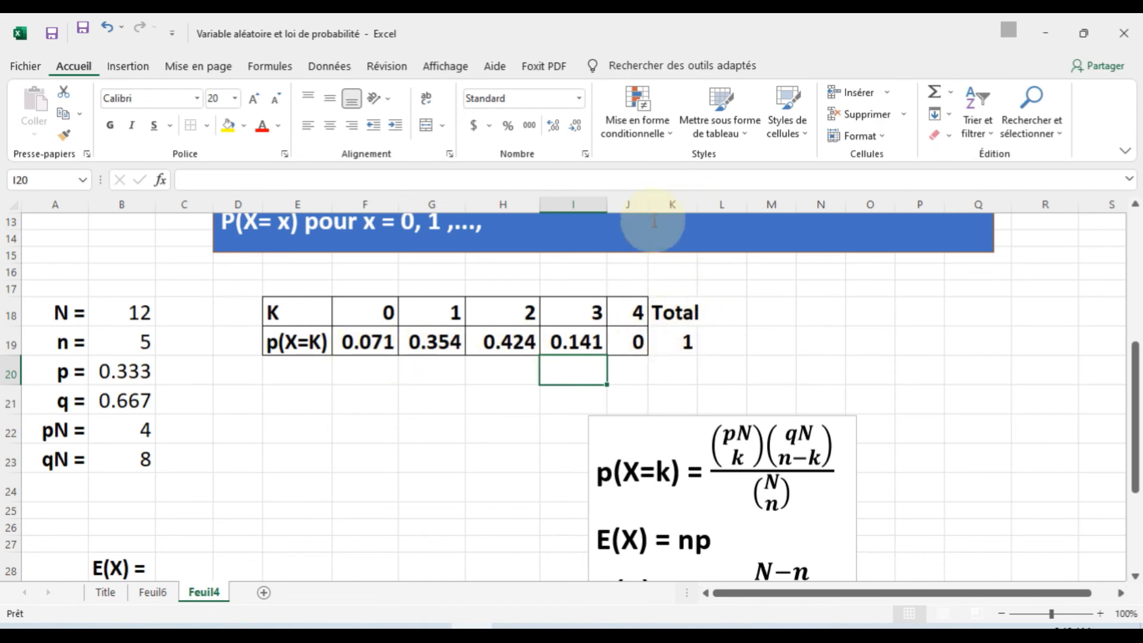
pyautogui.moveTo(648, 204); pyautogui.dragTo(741, 208)
pyautogui.moveTo(666, 205); pyautogui.dragTo(677, 210)
pyautogui.click(718, 341)
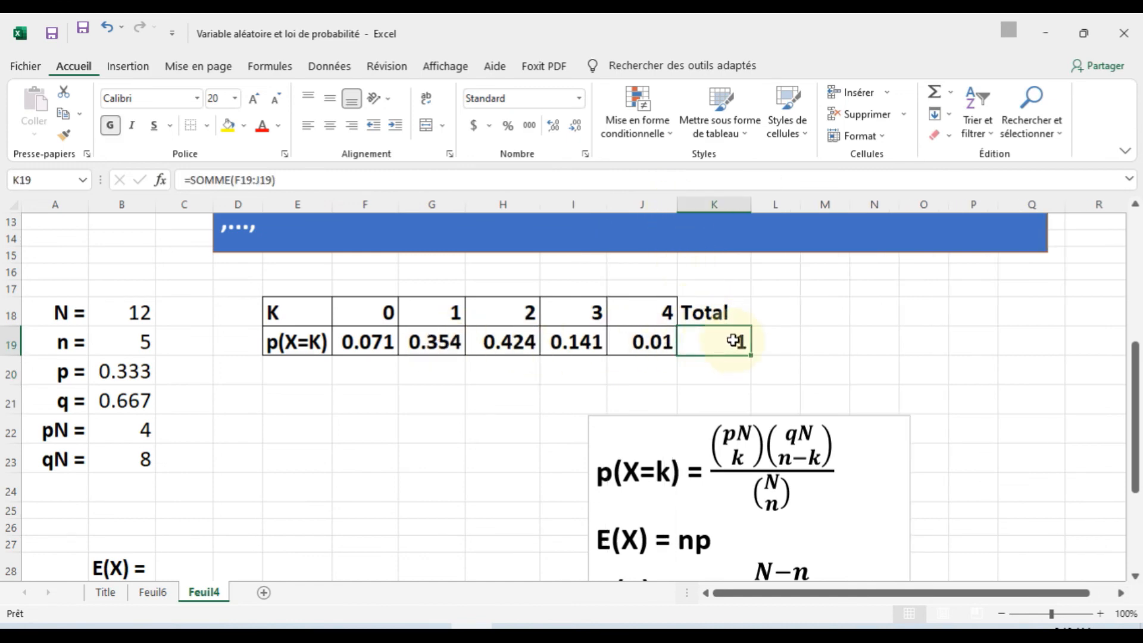
# - Calculate the expected value E(X) in C28 as n times p with the formula =B19*B20
pyautogui.scroll(-1, 492, 454)
pyautogui.scroll(1, 536, 451)
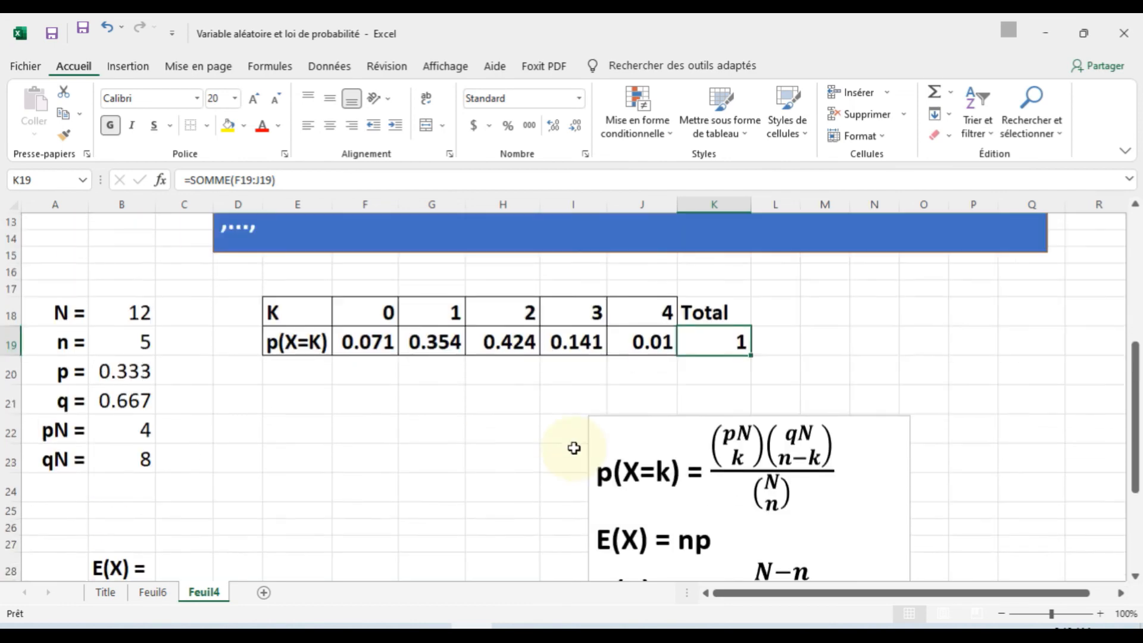
pyautogui.scroll(-2, 573, 448)
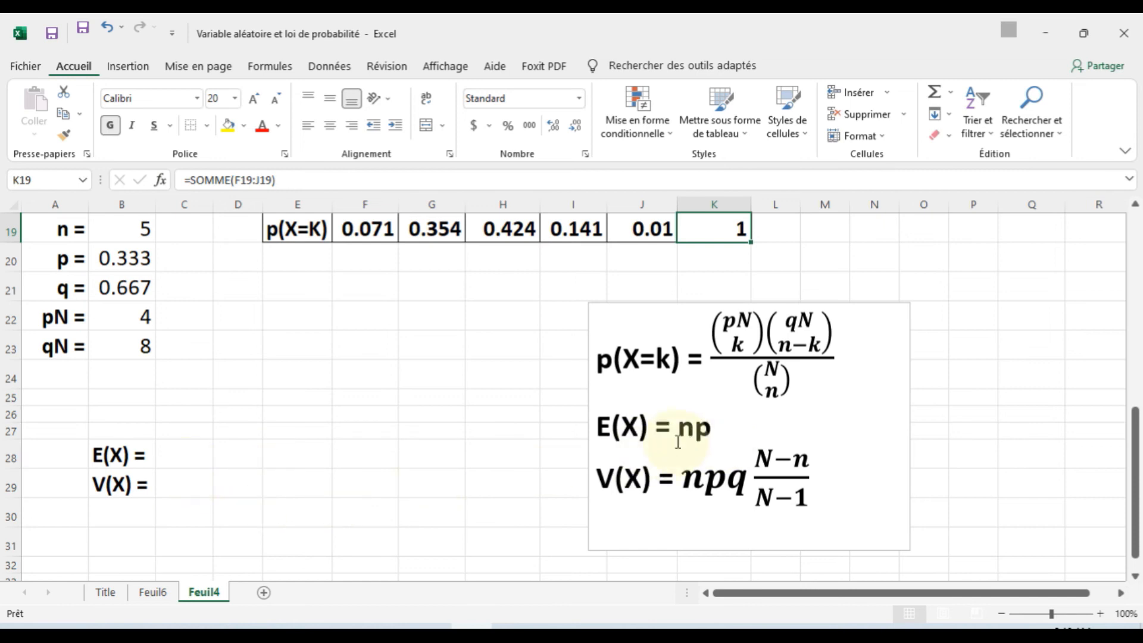
pyautogui.click(194, 457)
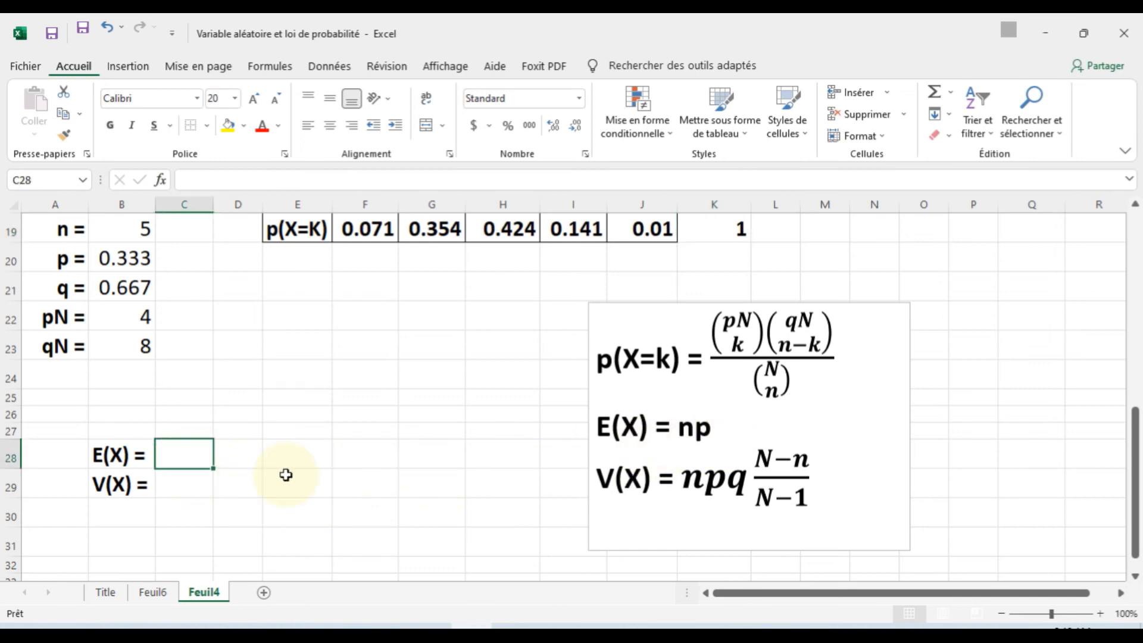
pyautogui.write('=')
pyautogui.scroll(2, 285, 475)
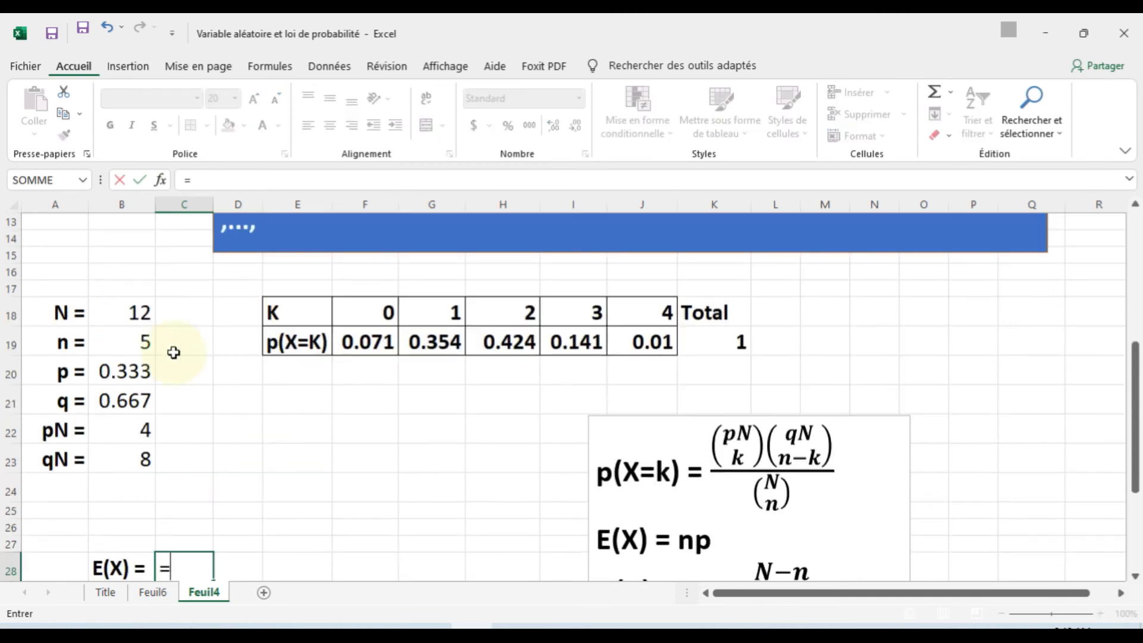
pyautogui.click(145, 342)
pyautogui.write('*')
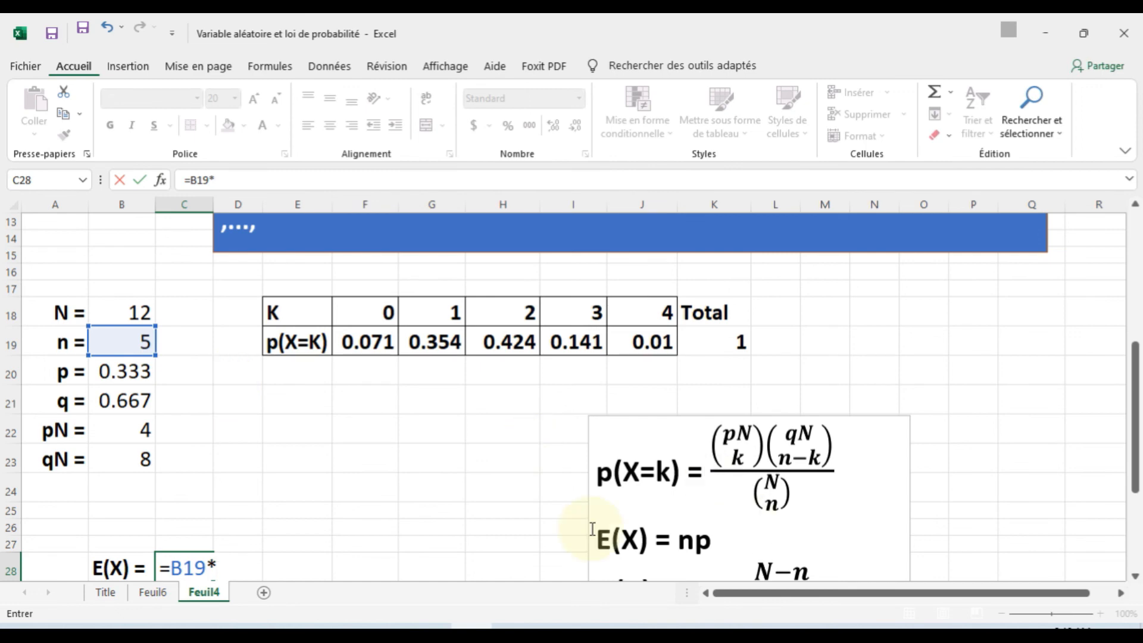
pyautogui.click(140, 374)
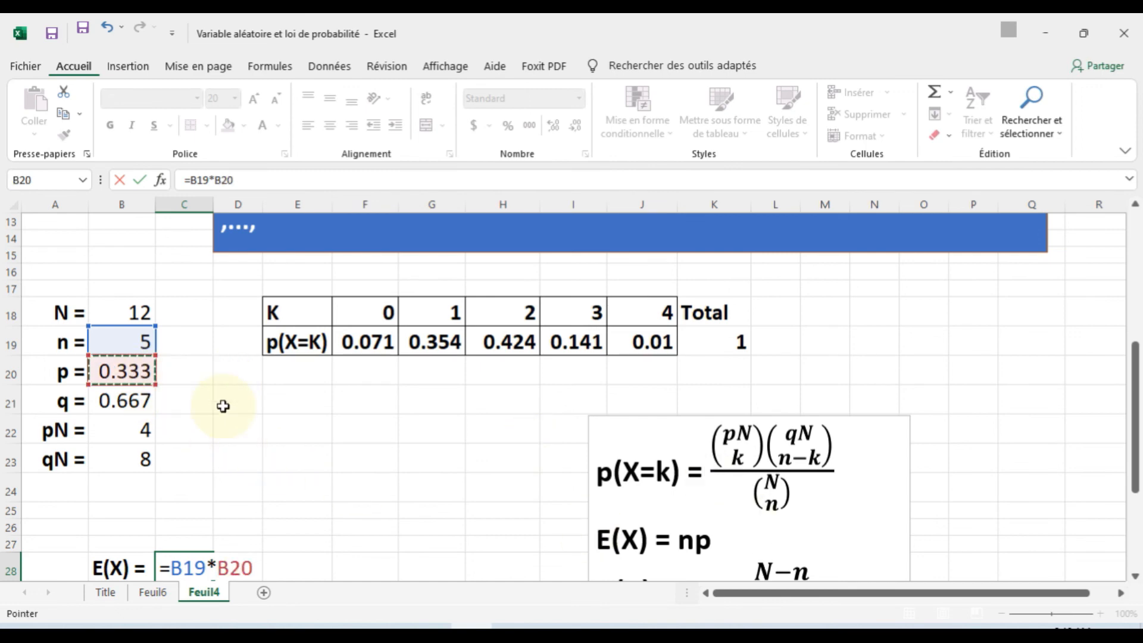
pyautogui.press('Return')
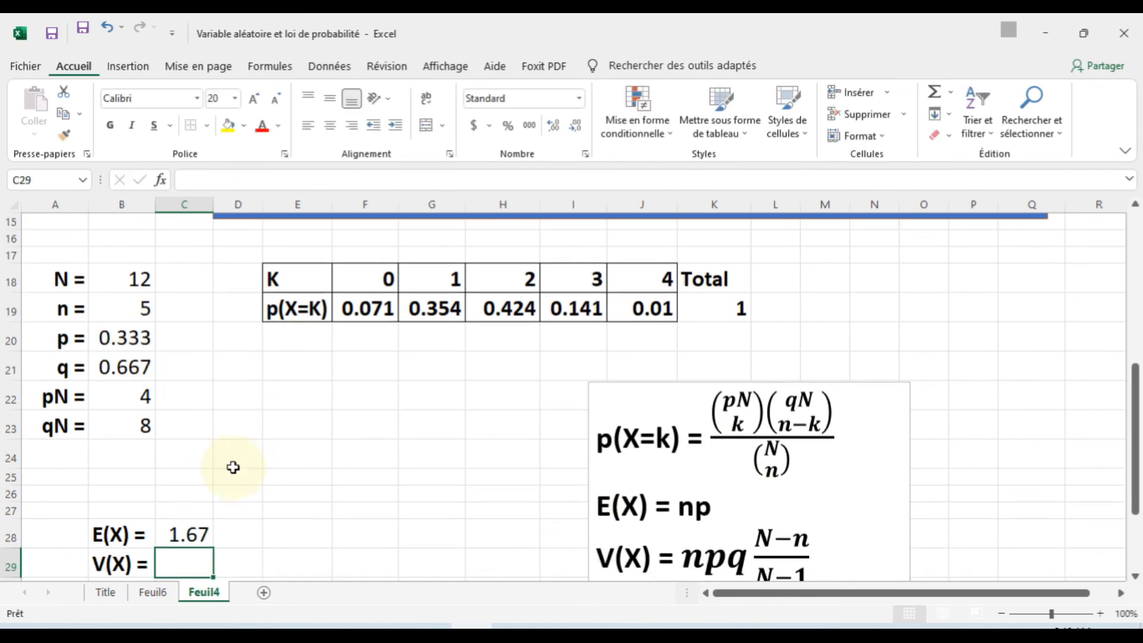
# - Begin the V(X) formula in C29 with the npq product (B19*B20*B21) and open a parenthesis for the correction factor
pyautogui.scroll(-2, 234, 468)
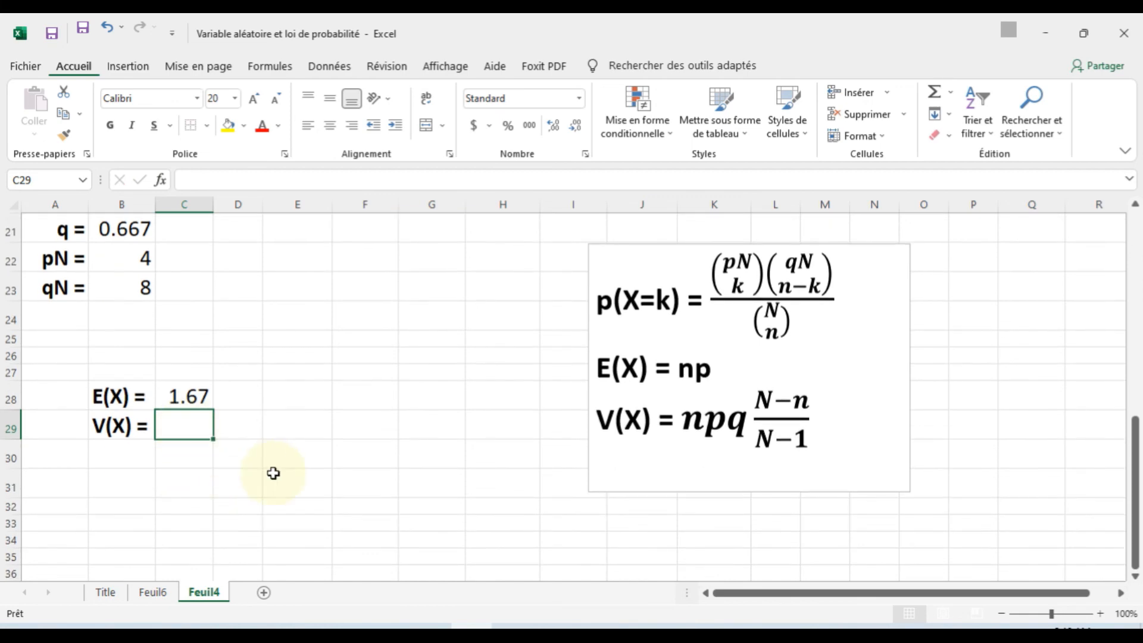
pyautogui.write('=(')
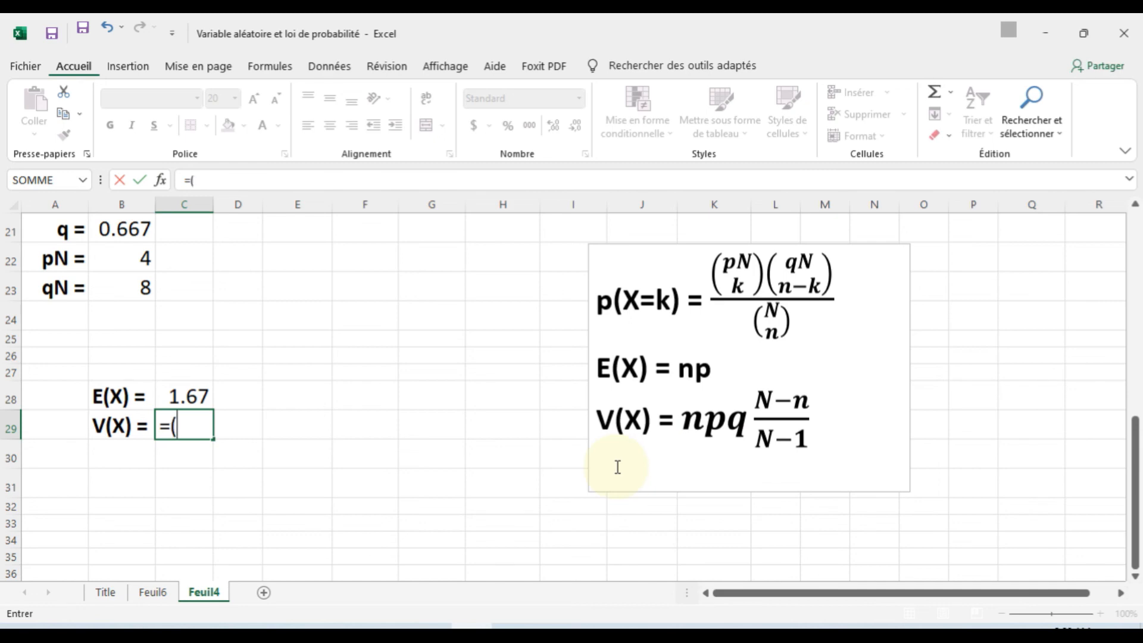
pyautogui.scroll(2, 237, 381)
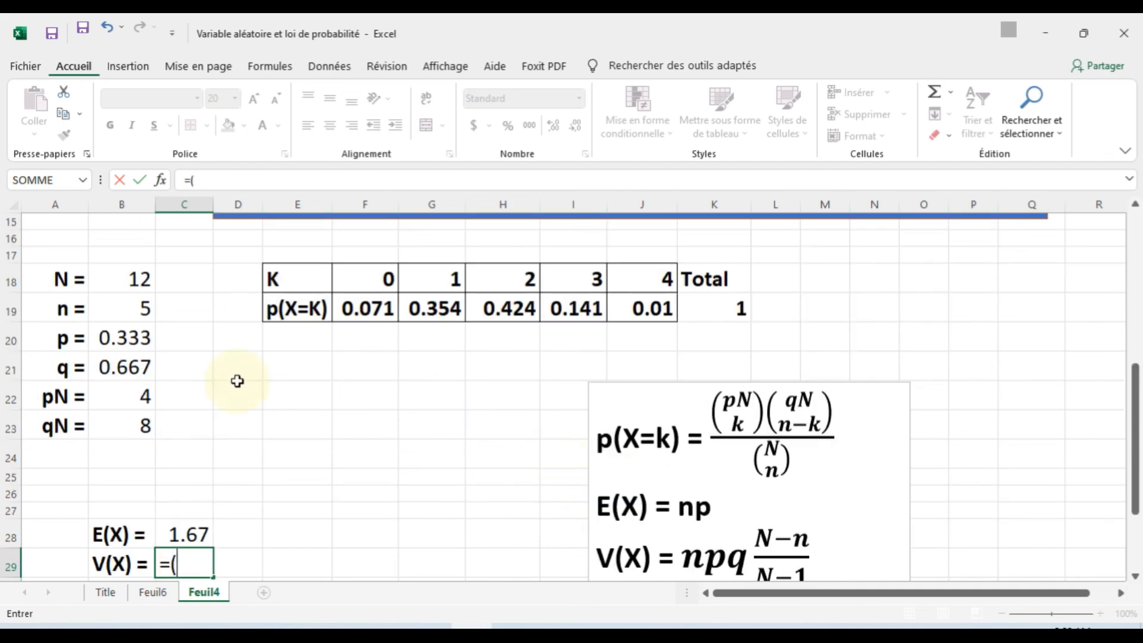
pyautogui.click(140, 308)
pyautogui.write('*')
pyautogui.click(134, 337)
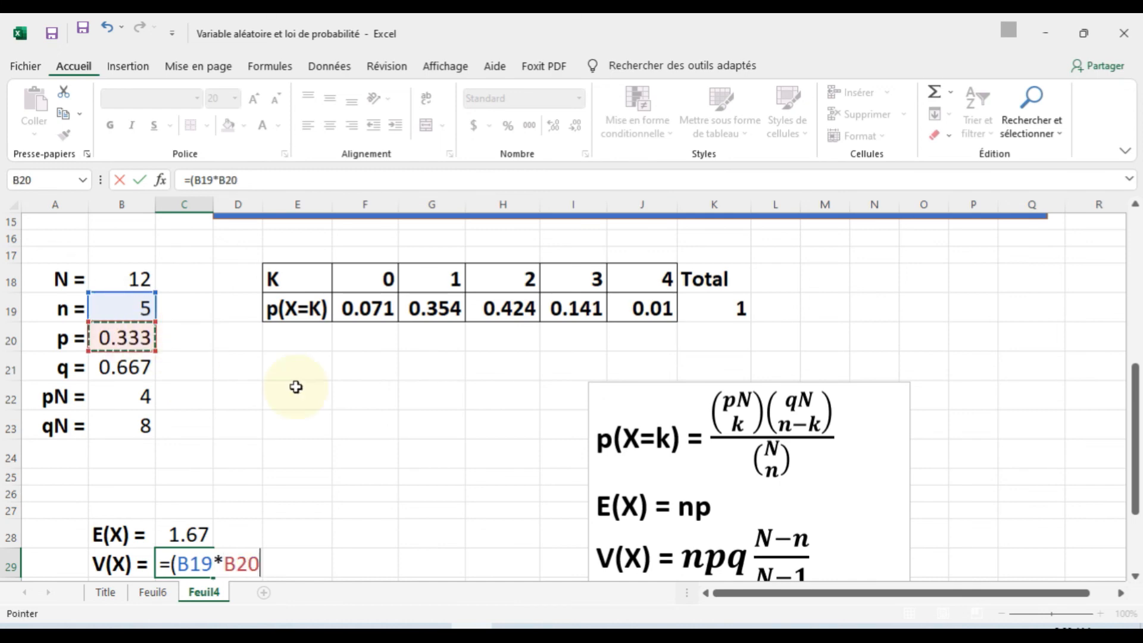
pyautogui.write('*')
pyautogui.click(130, 367)
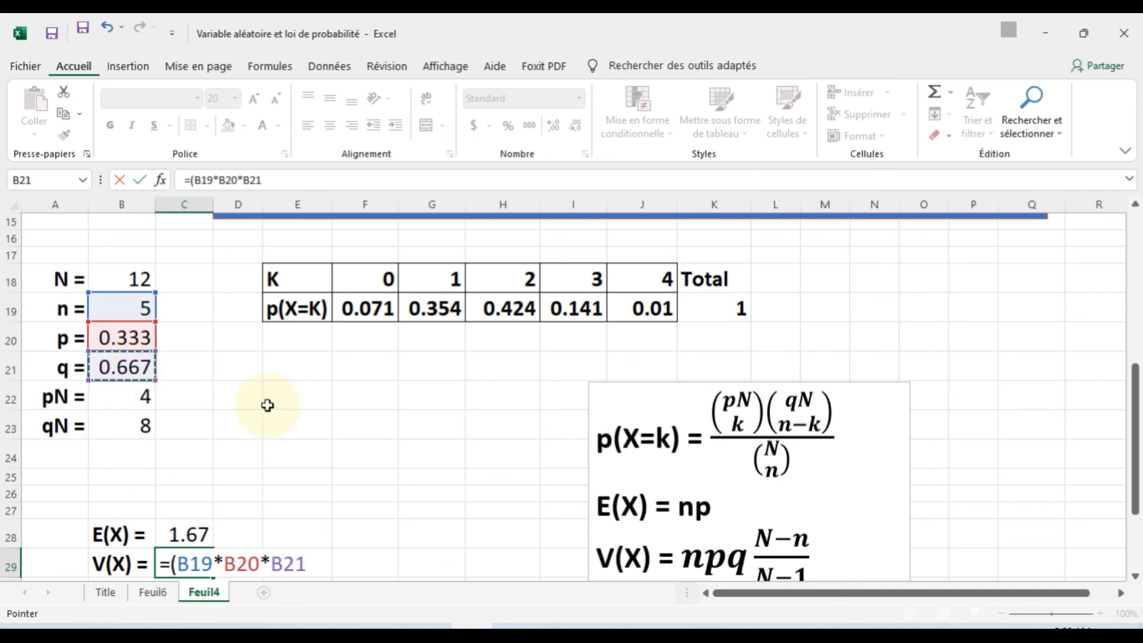
pyautogui.write(')(')
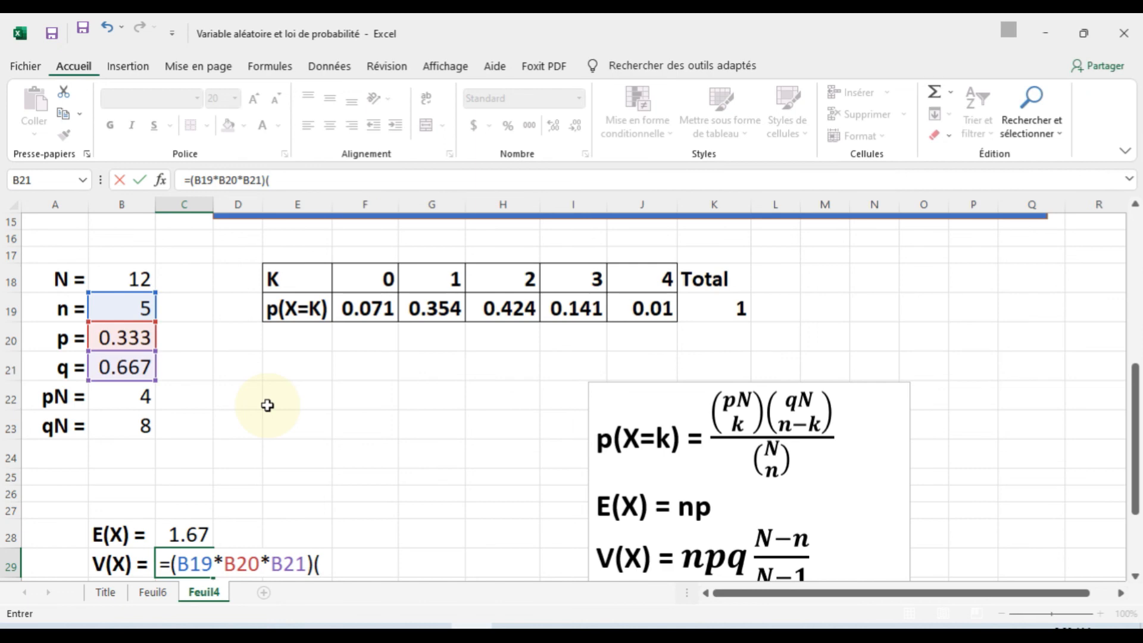
# - Complete the variance formula in C29 with the correction factor, giving =(B19*B20*B21)*((B18-B19)/(B18-1))
pyautogui.scroll(-1, 409, 447)
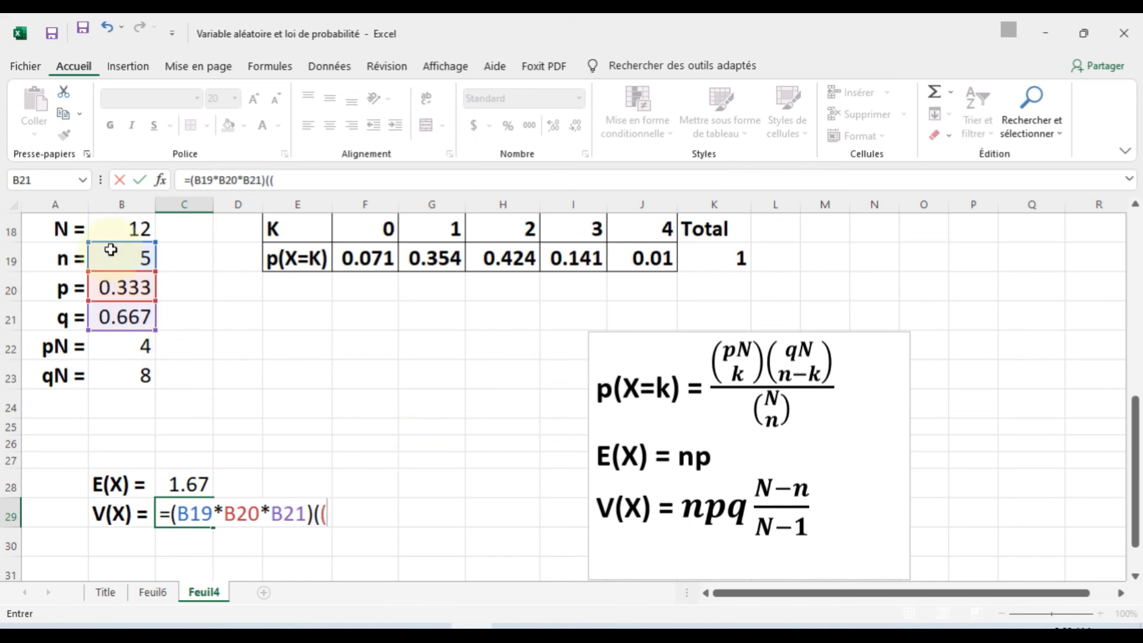
pyautogui.click(132, 229)
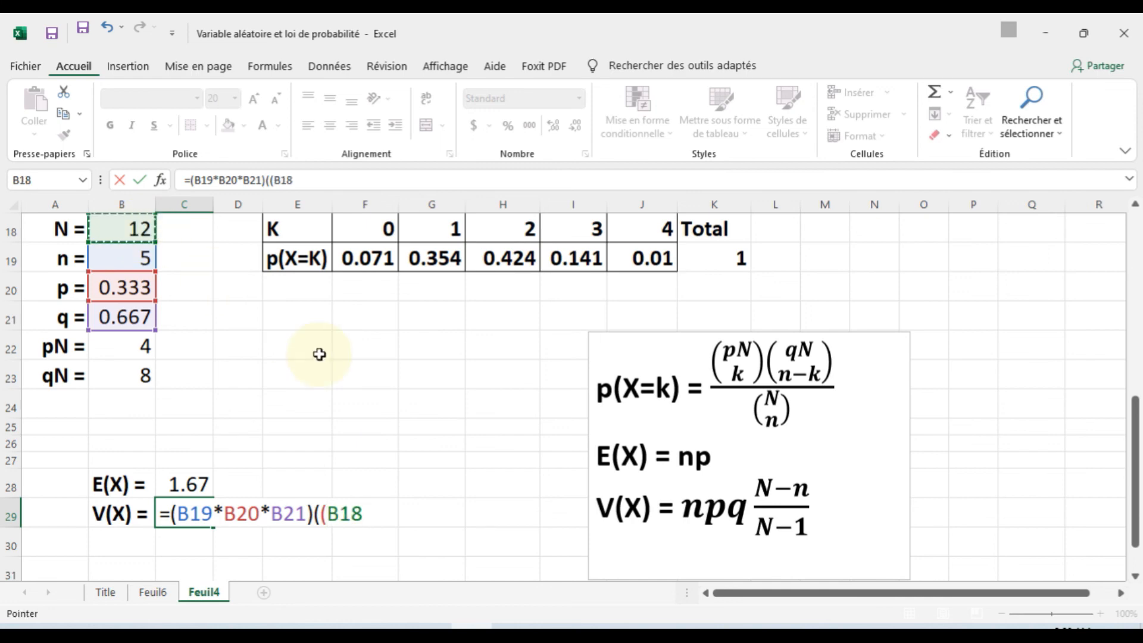
pyautogui.write('-')
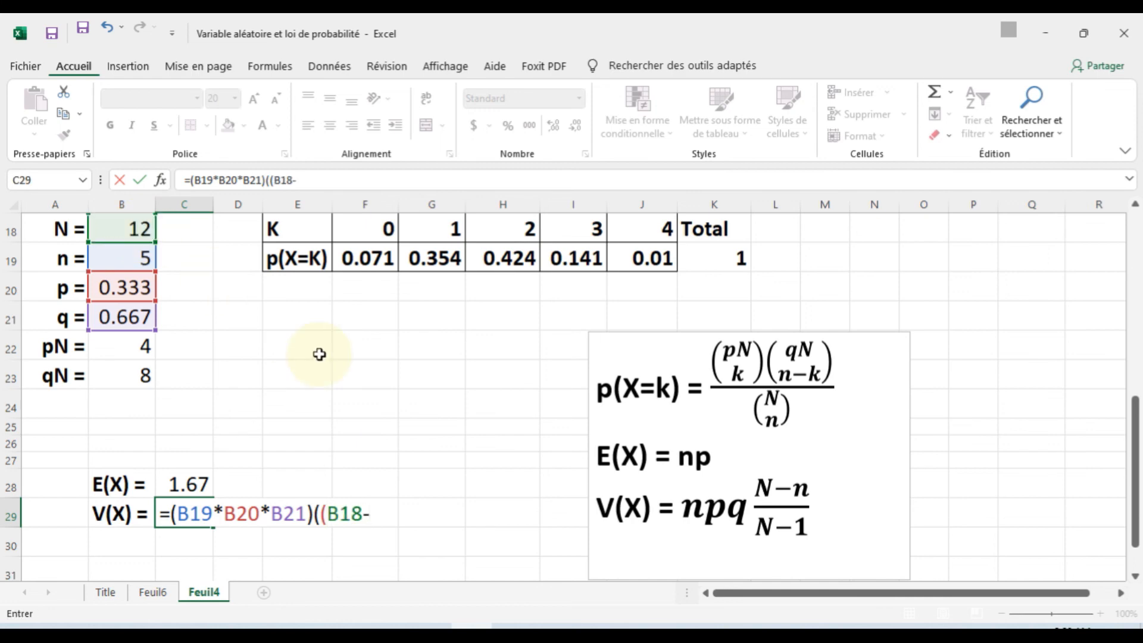
pyautogui.click(143, 258)
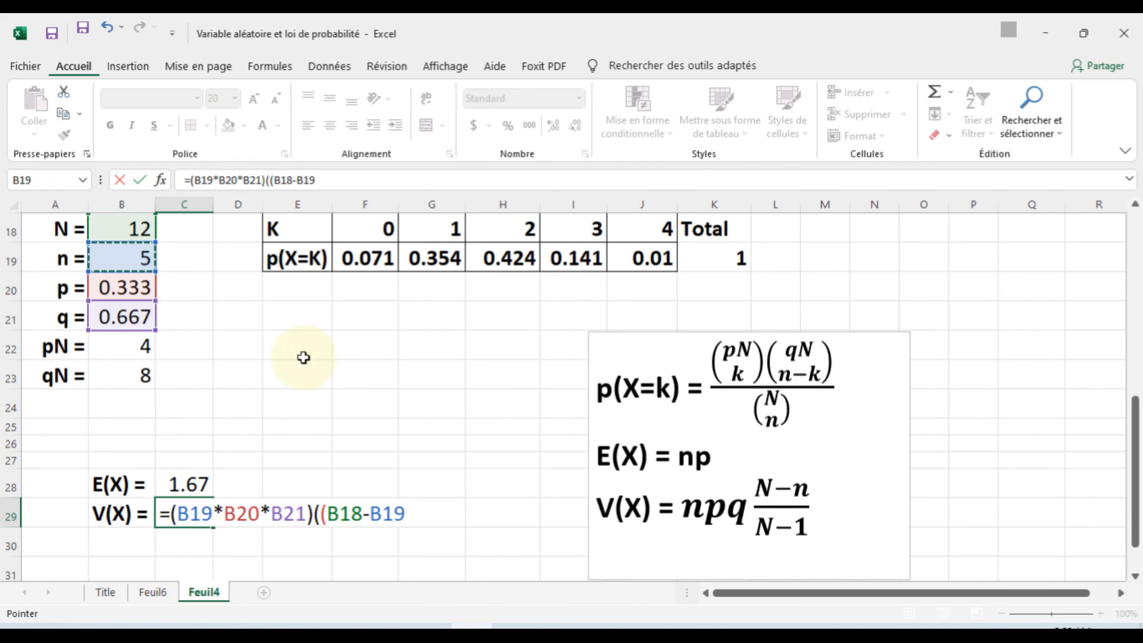
pyautogui.write(')')
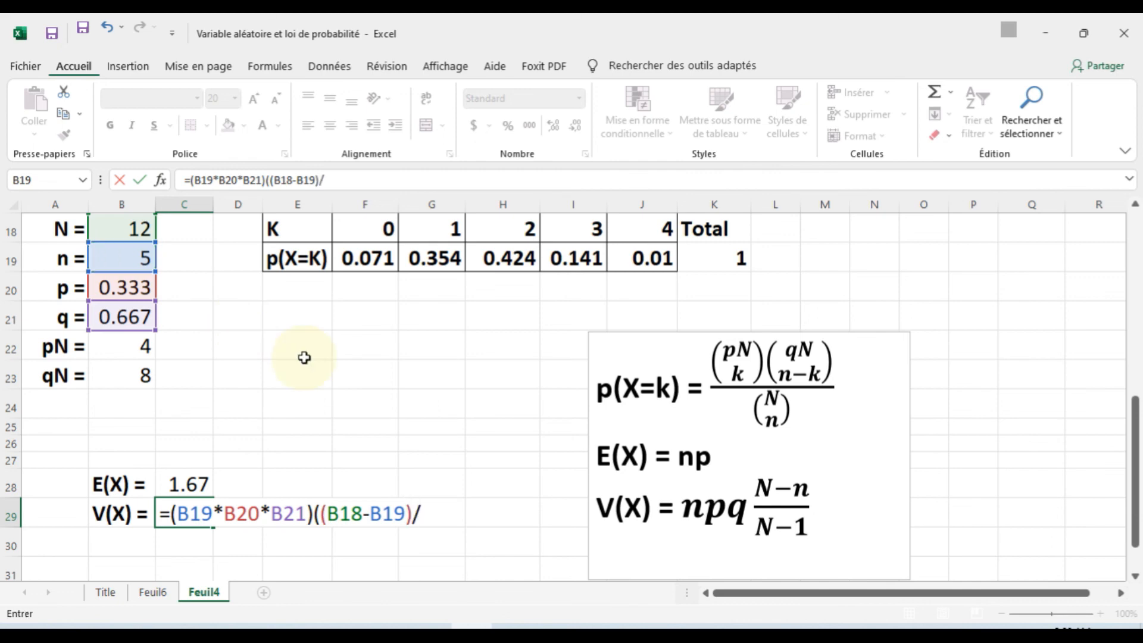
pyautogui.write('/(')
pyautogui.click(137, 231)
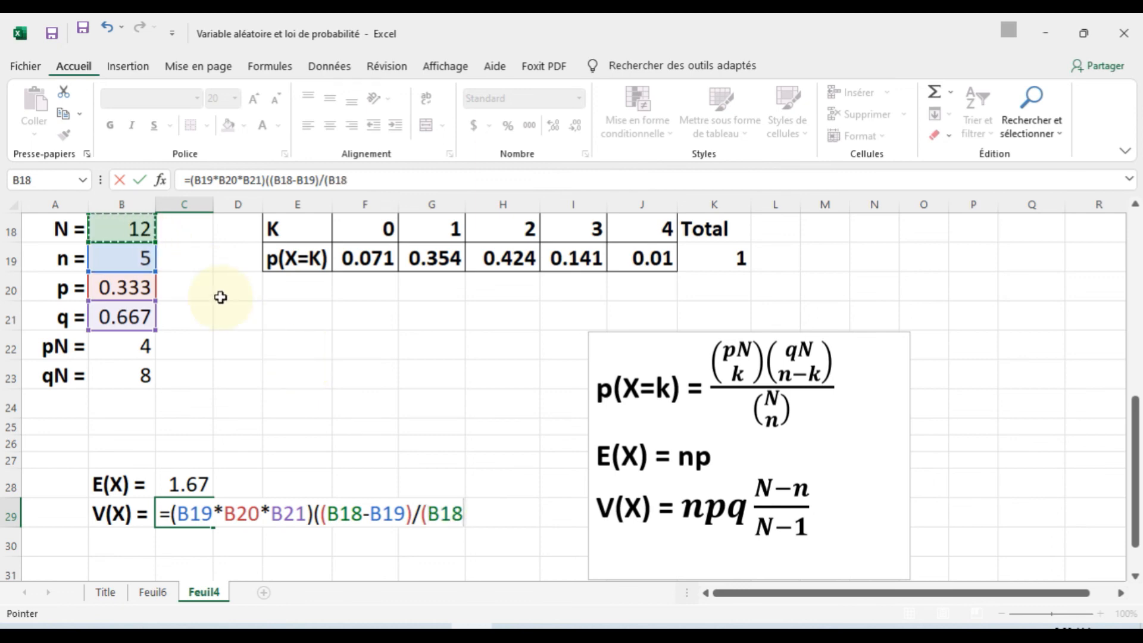
pyautogui.write('-1')
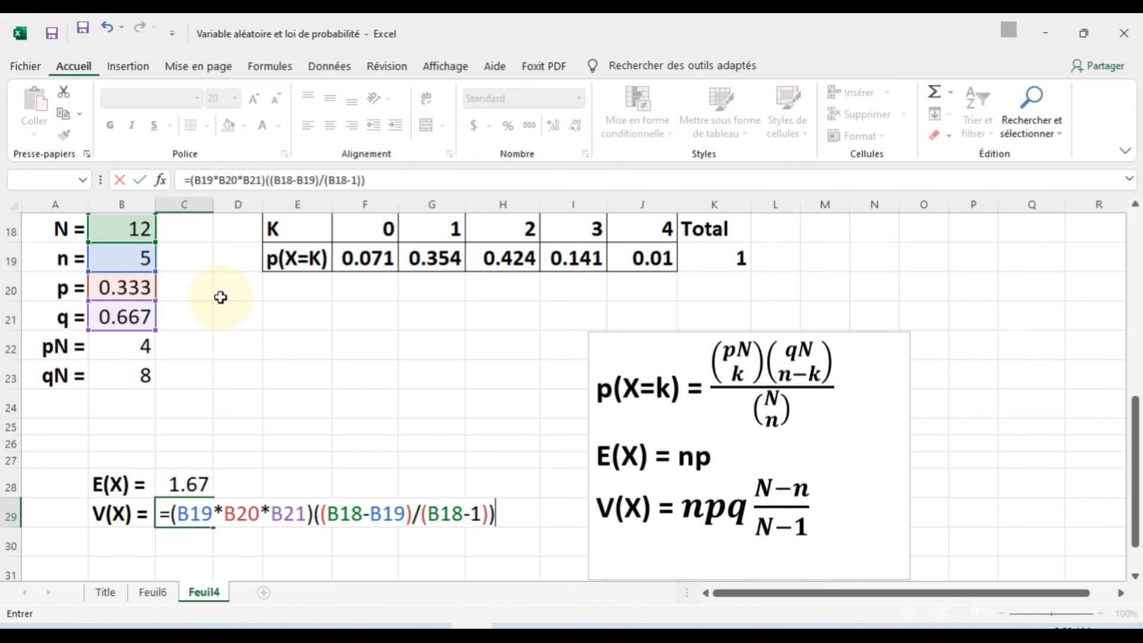
pyautogui.press('Return')
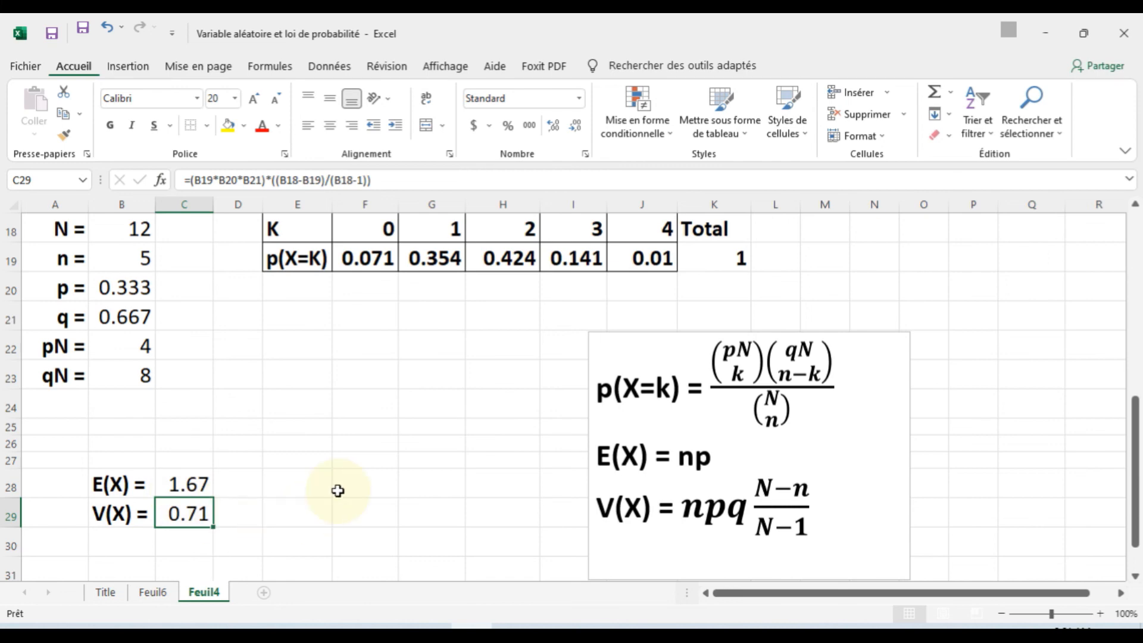
# - Review the example statement, the probability table and the E(X) and V(X) results against the formulas
pyautogui.scroll(3, 337, 491)
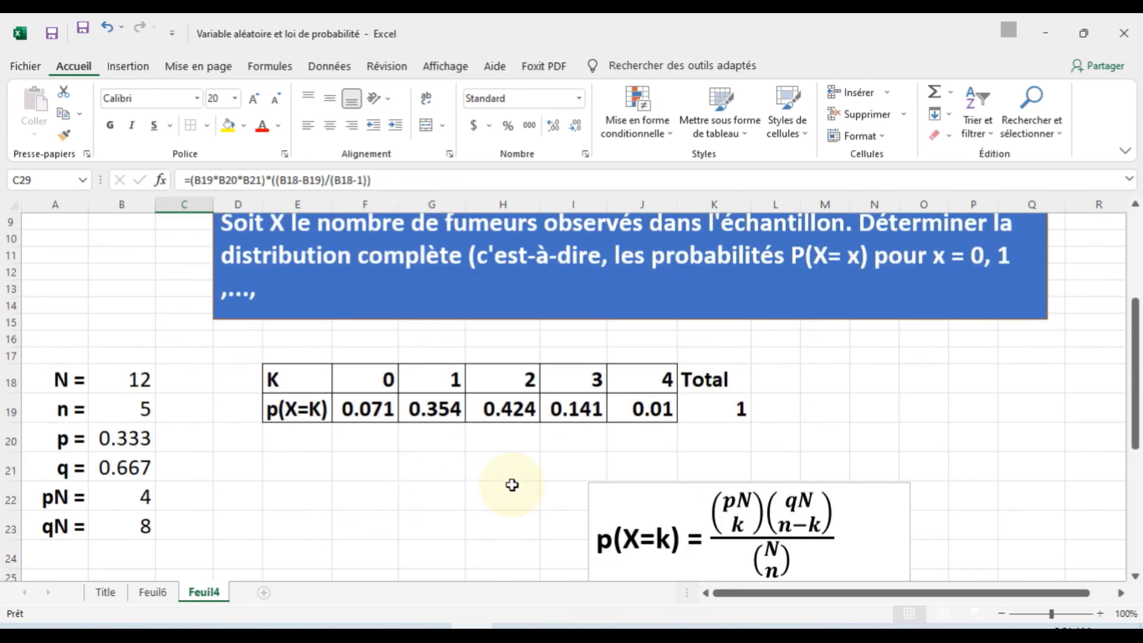
pyautogui.scroll(-3, 538, 495)
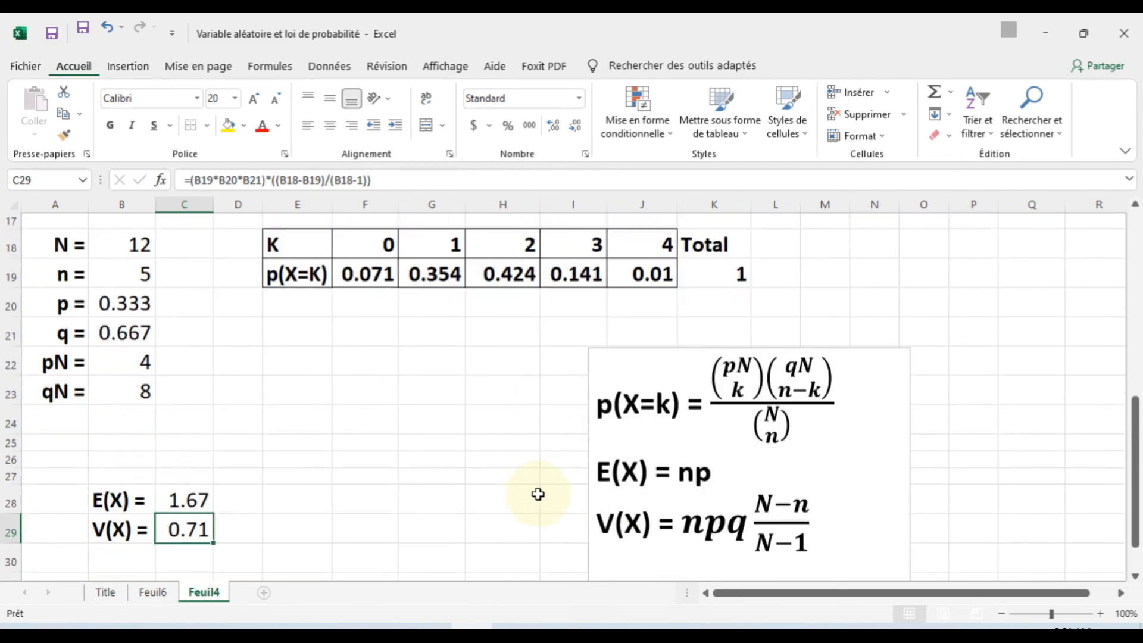
pyautogui.scroll(3, 532, 497)
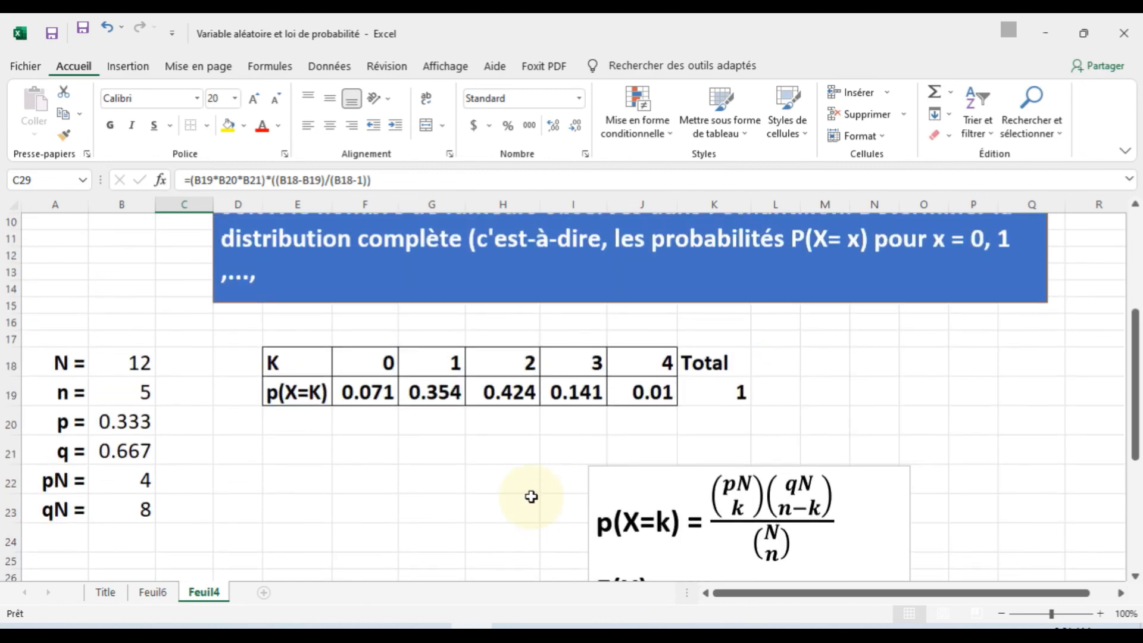
pyautogui.scroll(-2, 531, 497)
pyautogui.scroll(-2, 531, 497)
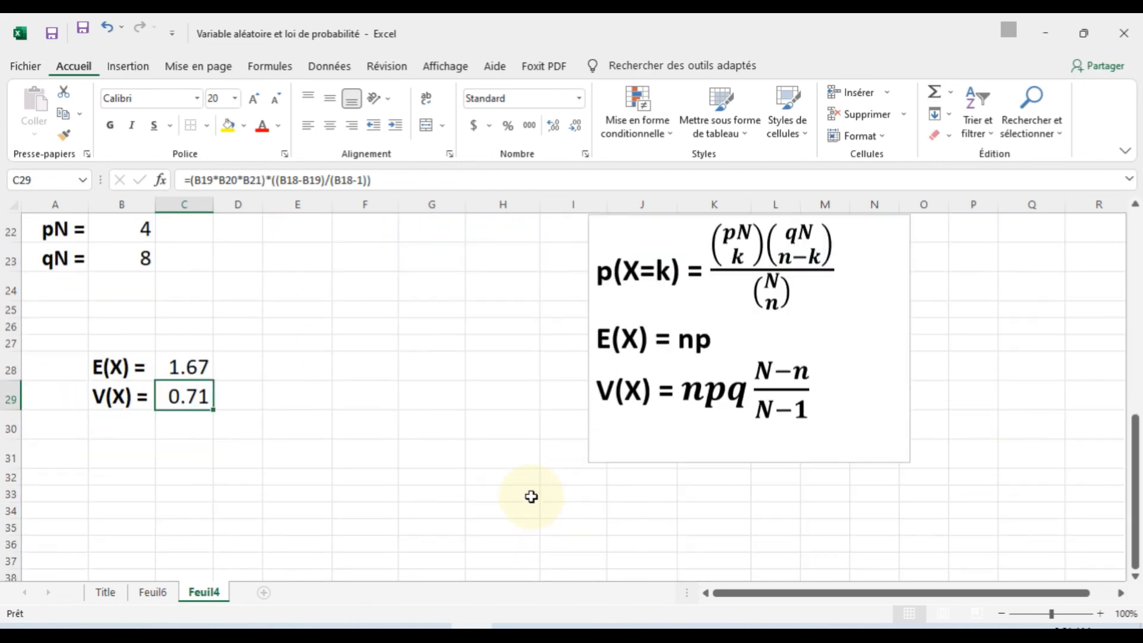
pyautogui.scroll(6, 531, 497)
pyautogui.scroll(1, 531, 496)
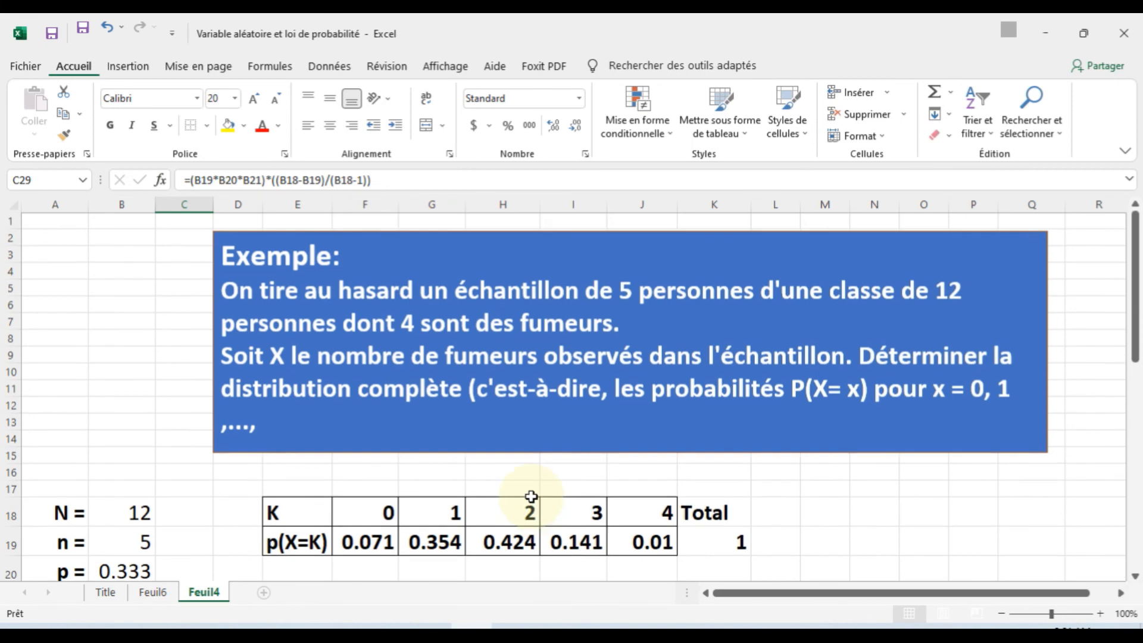
pyautogui.scroll(-5, 531, 496)
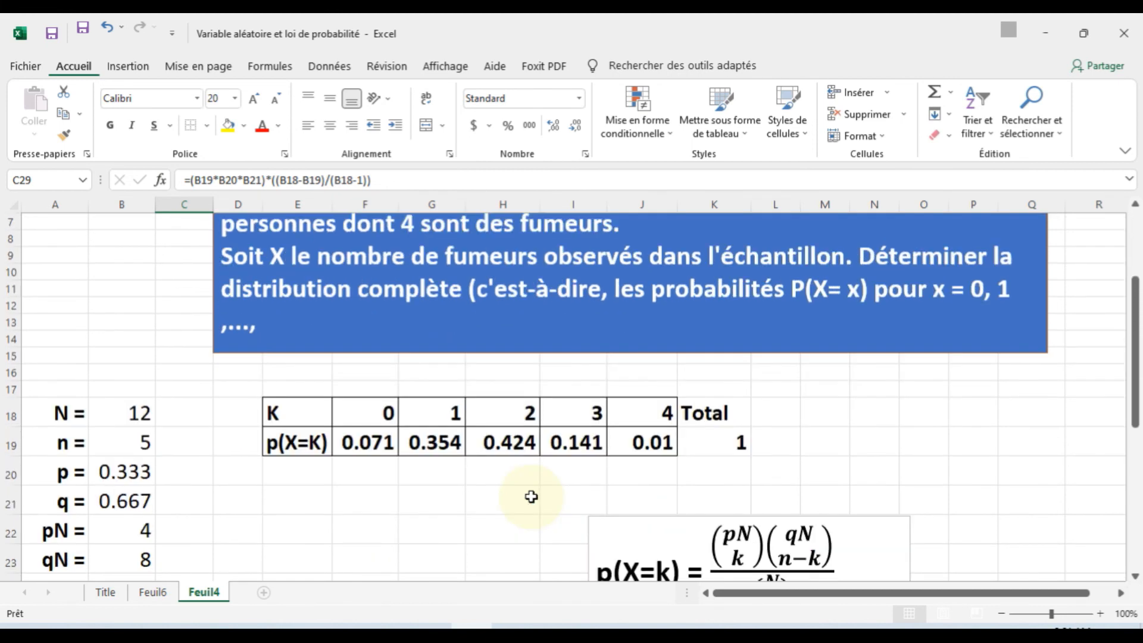